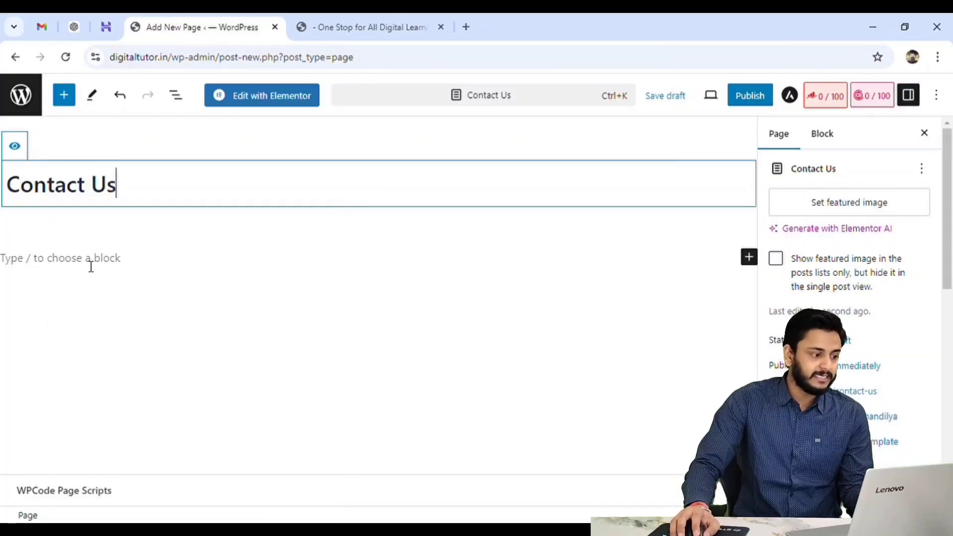
Add the paragraph "Kindly fill up this form. We'll get back to soon." under the Contact Us title and save the draft.
left_click(91, 259)
type("Kindly fill up this form. We'll get back to soon.")
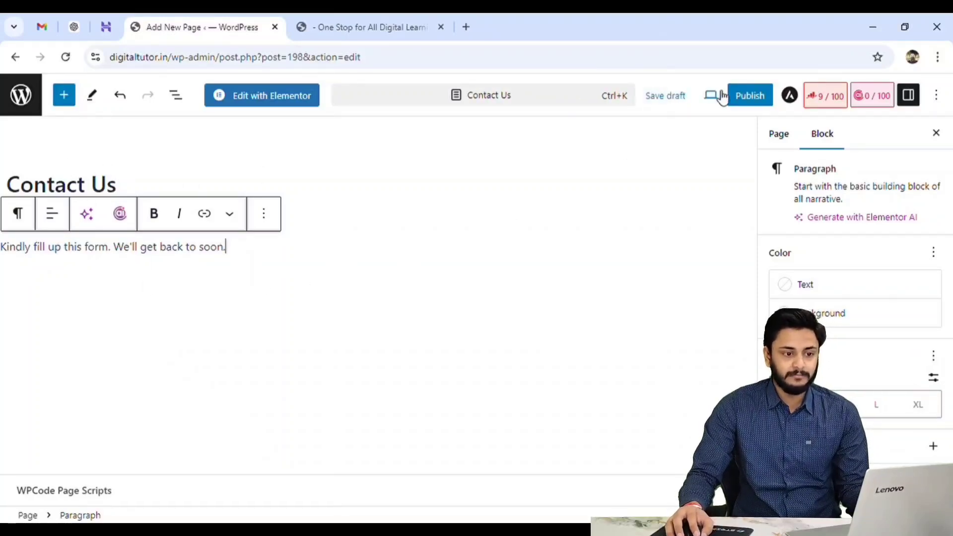
left_click(671, 96)
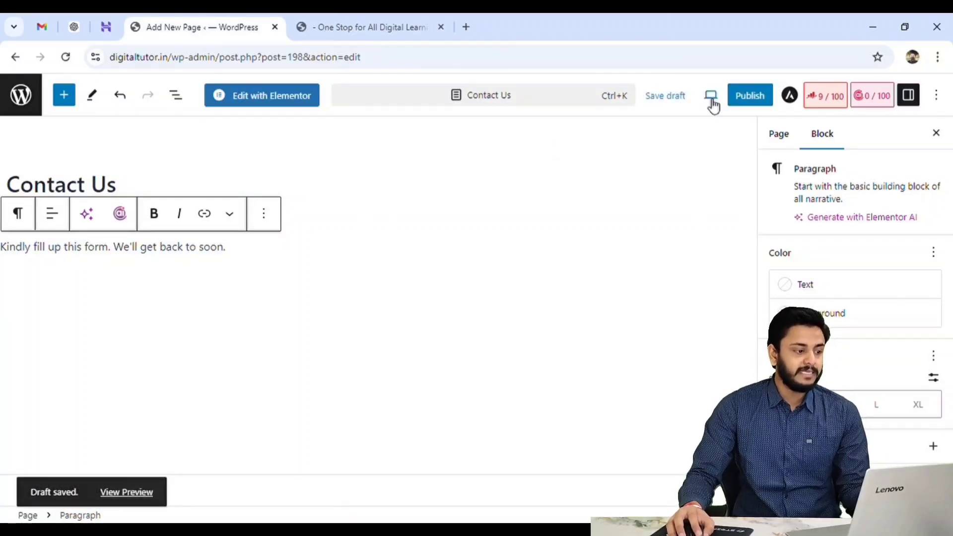
Leave the page editor and look through the site's list of pages.
left_click(32, 99)
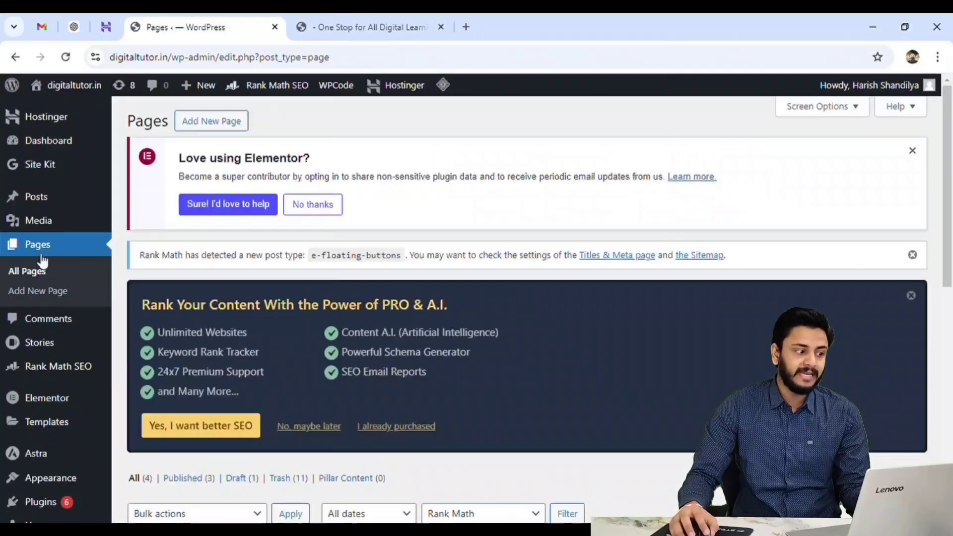
scroll(44, 276, "down", 8)
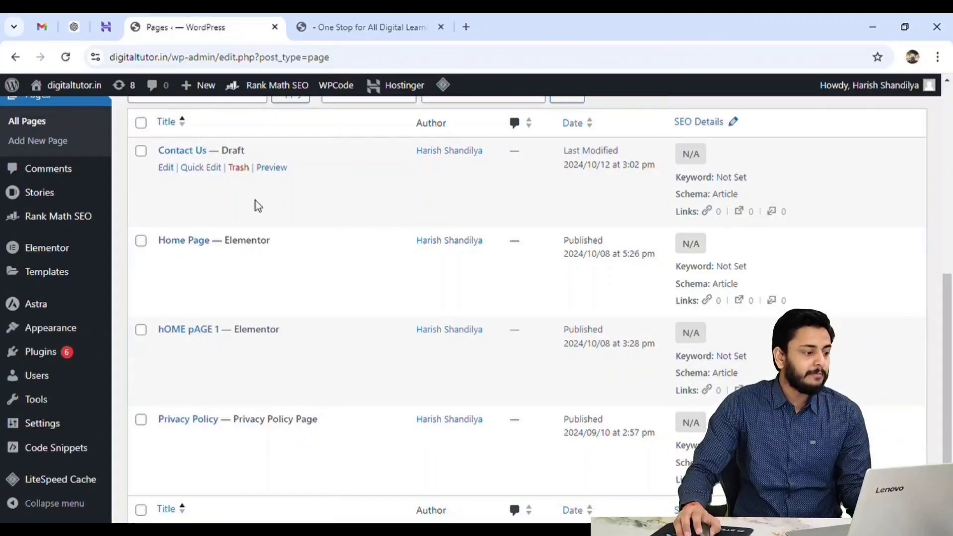
scroll(40, 307, "up", 3)
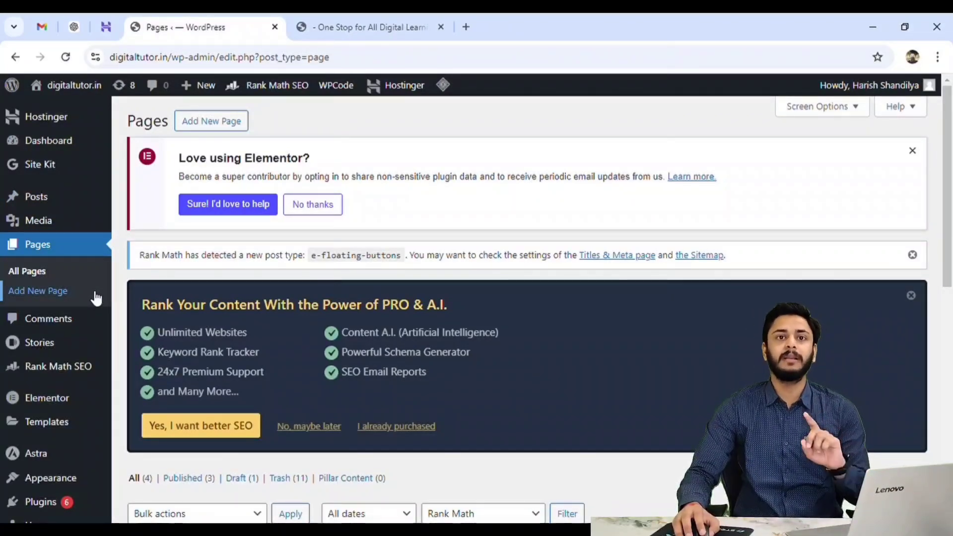
scroll(55, 314, "down", 3)
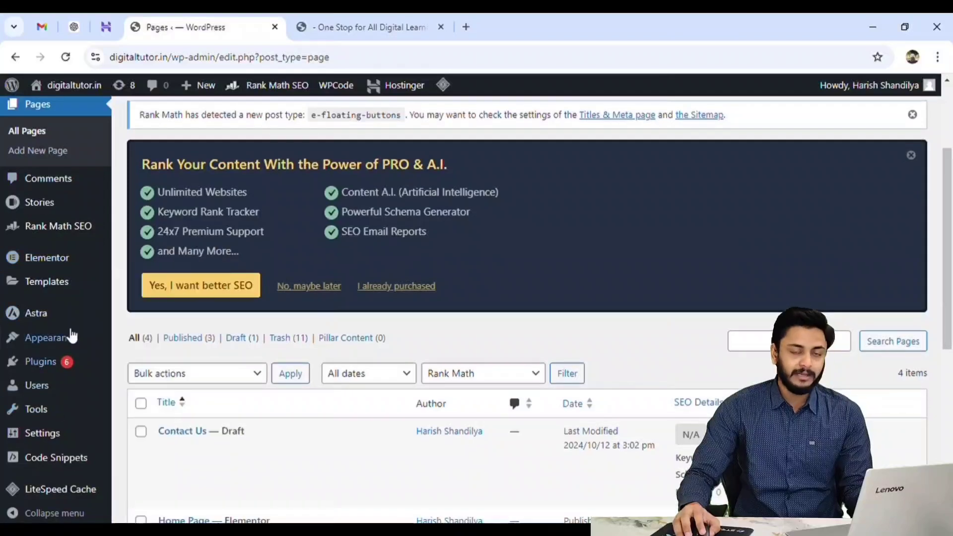
mouse_move(58, 385)
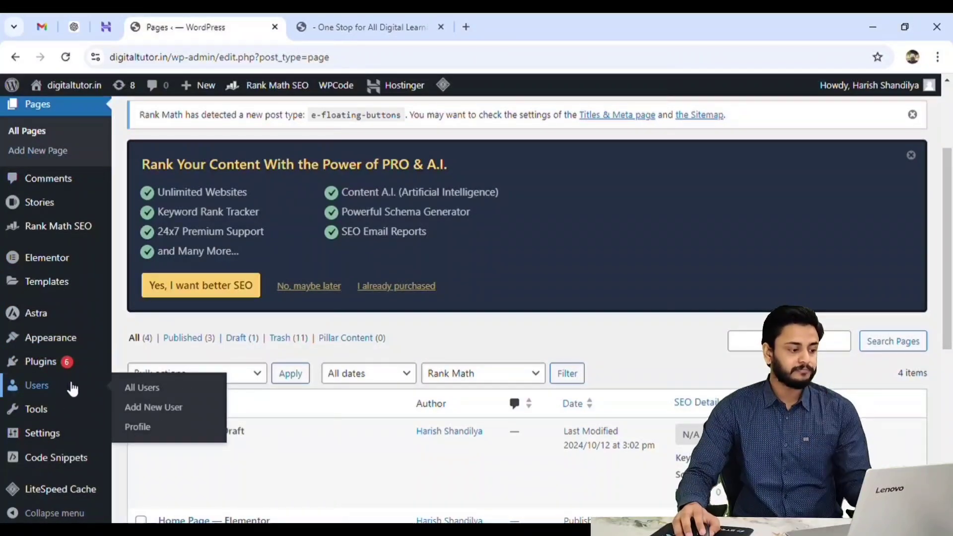
mouse_move(43, 367)
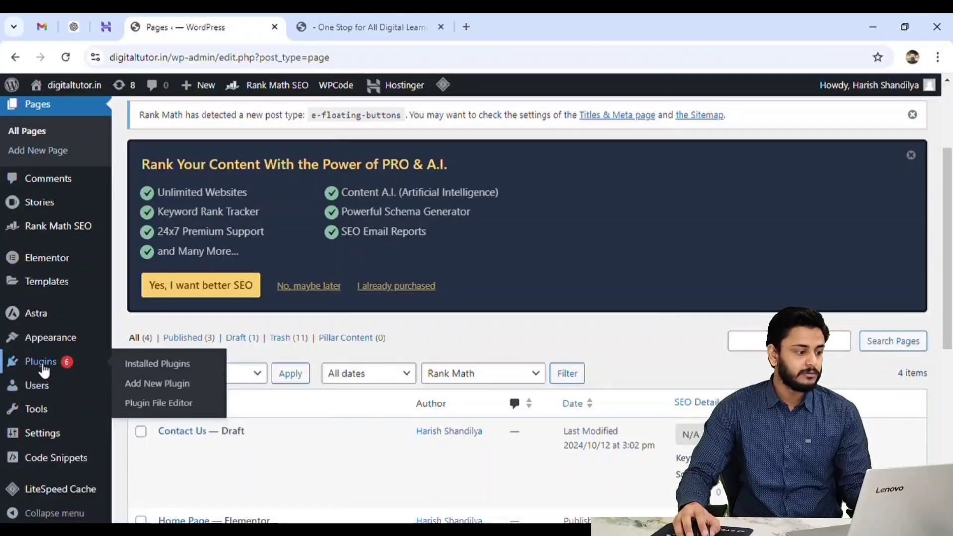
Search the plugin directory for contact form 7, then install and activate the Contact Form 7 plugin.
left_click(158, 388)
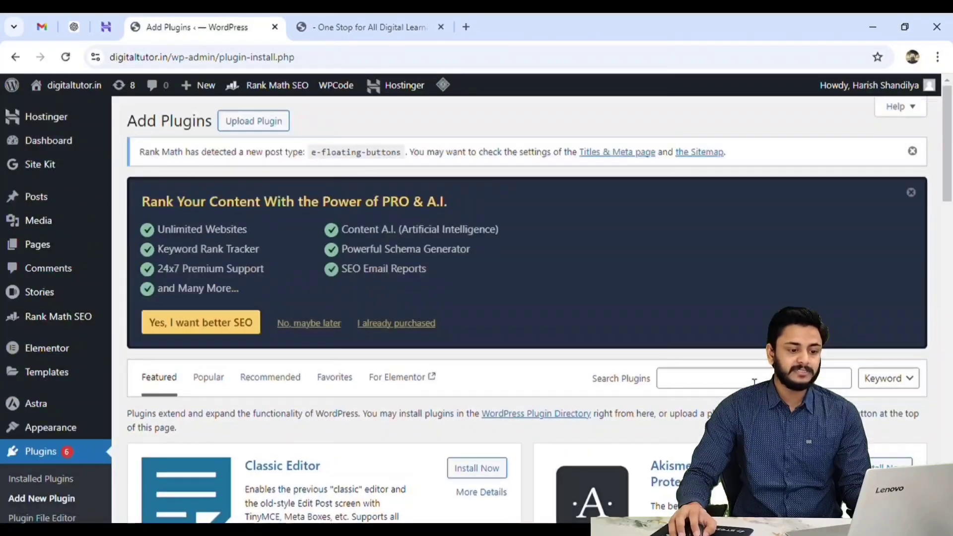
left_click(725, 383)
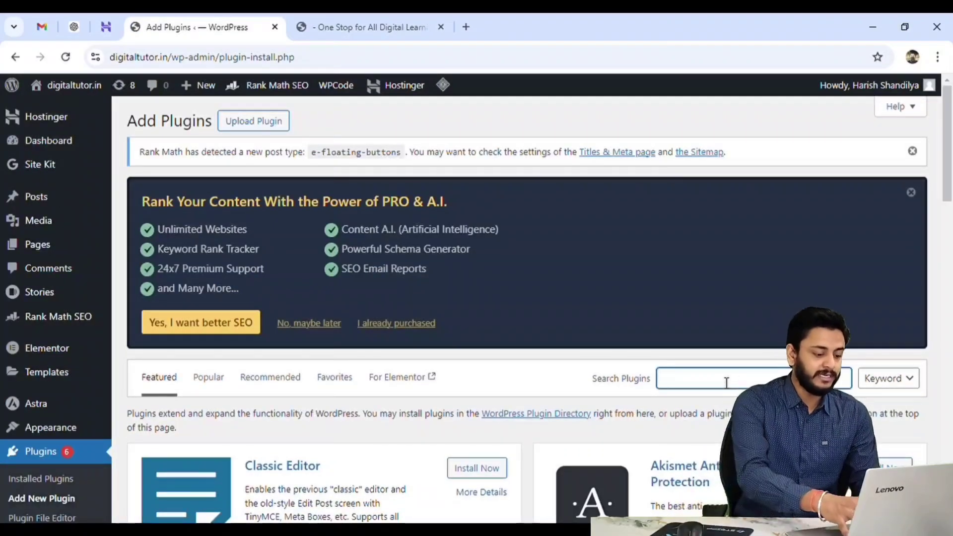
type("contact")
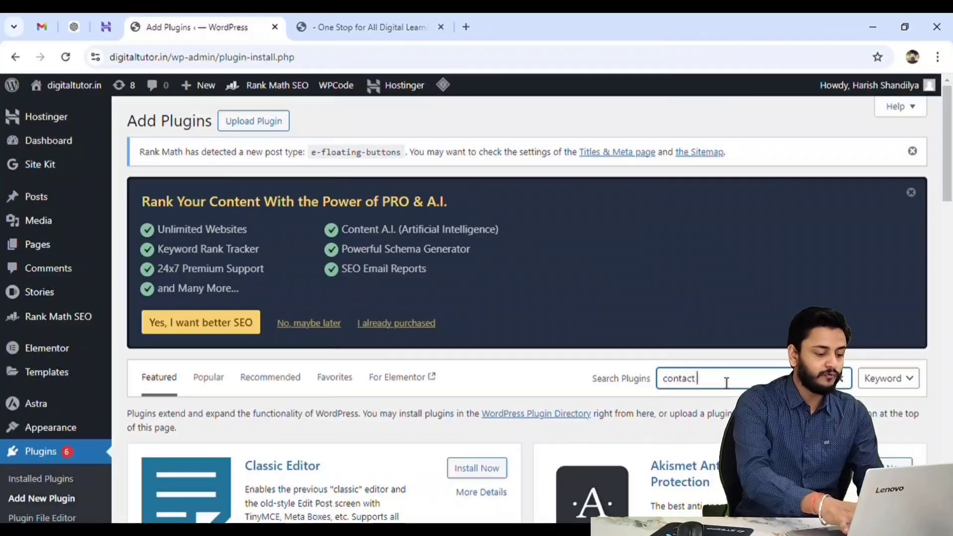
type(" form 7")
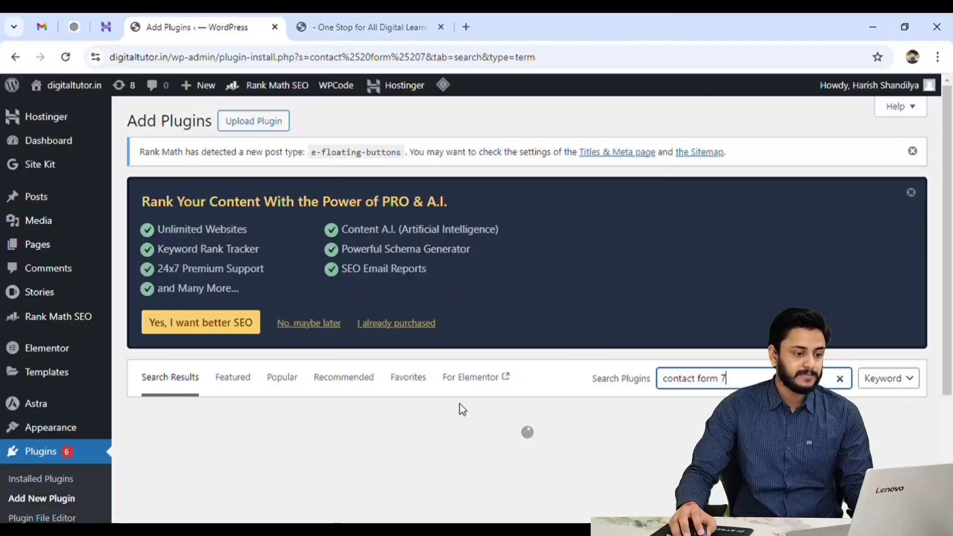
scroll(351, 442, "down", 4)
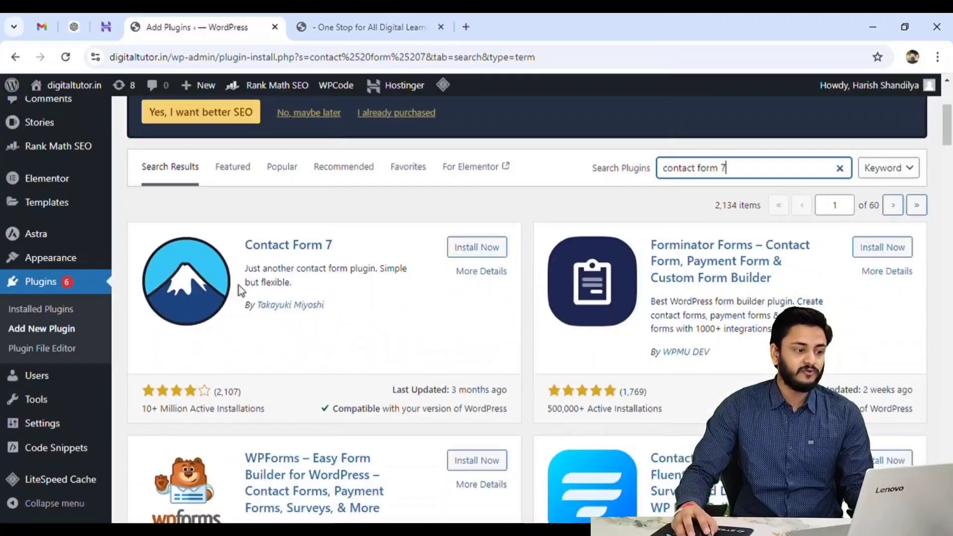
left_click(478, 252)
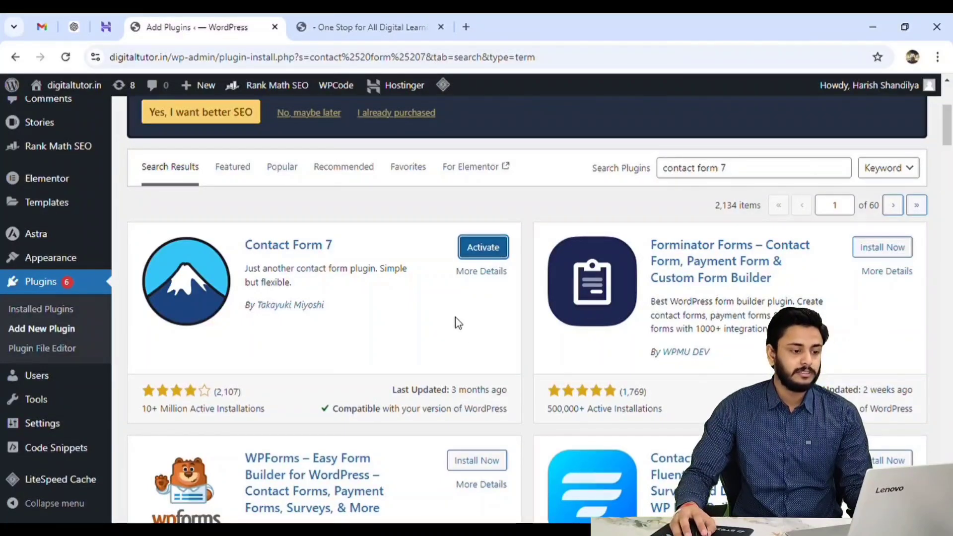
left_click(489, 248)
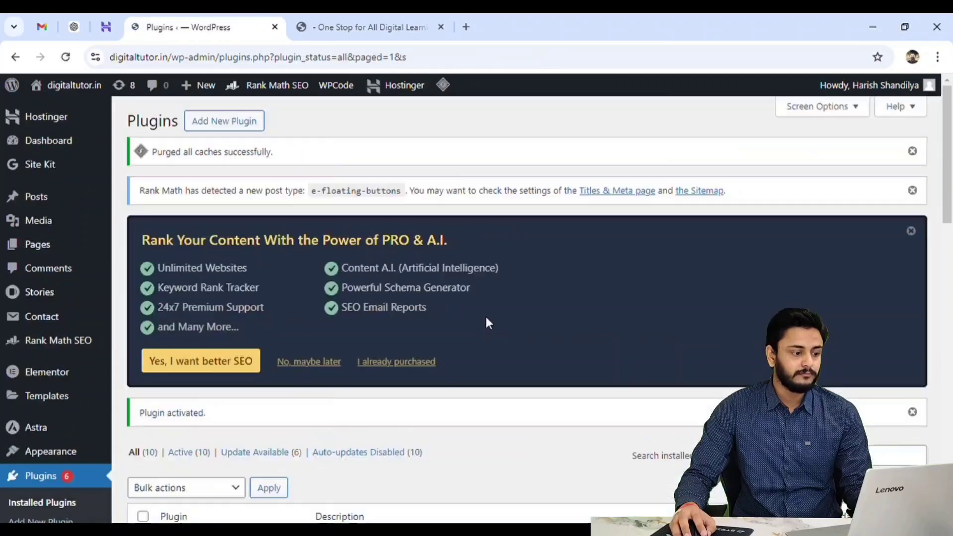
Open the default Contact form 1 for editing in Contact Form 7.
scroll(486, 320, "down", 5)
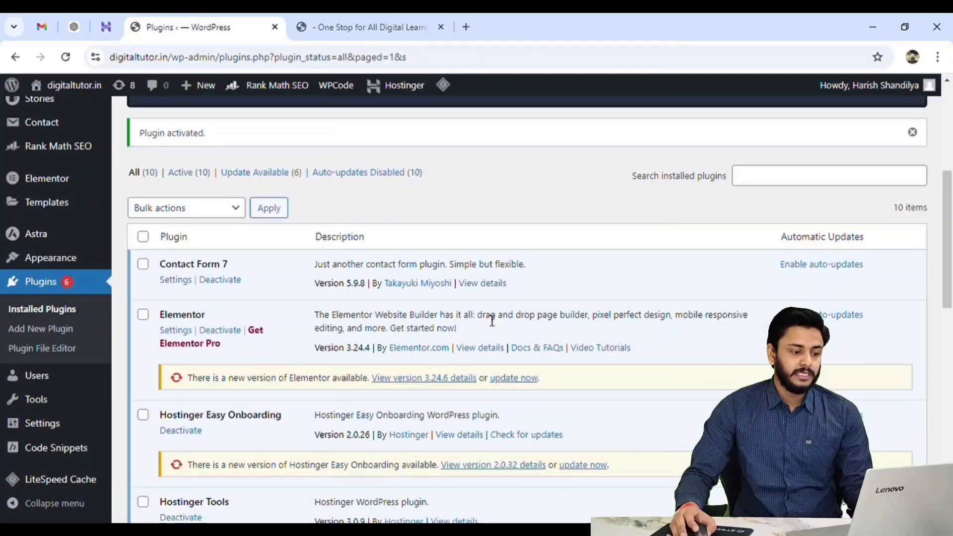
scroll(492, 320, "up", 1)
scroll(492, 319, "down", 3)
scroll(72, 283, "up", 4)
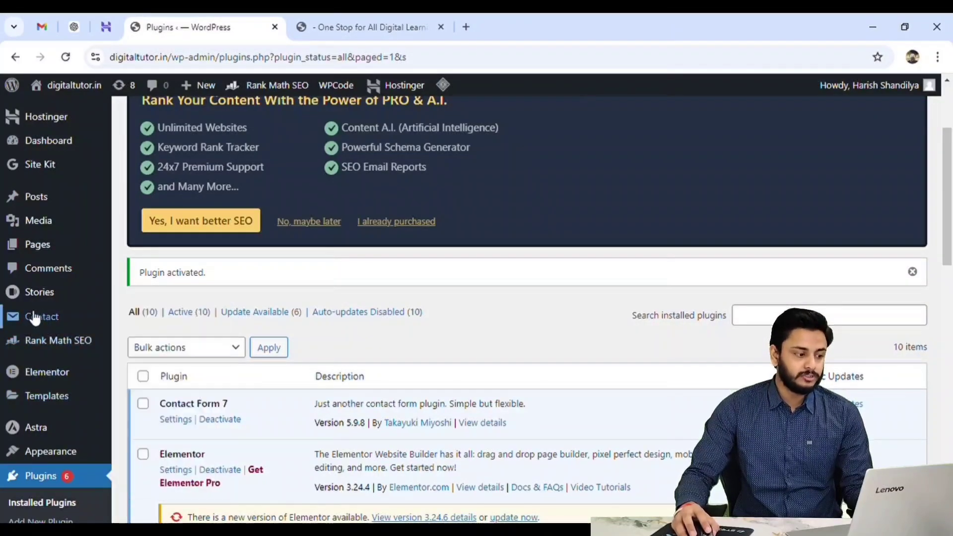
mouse_move(43, 322)
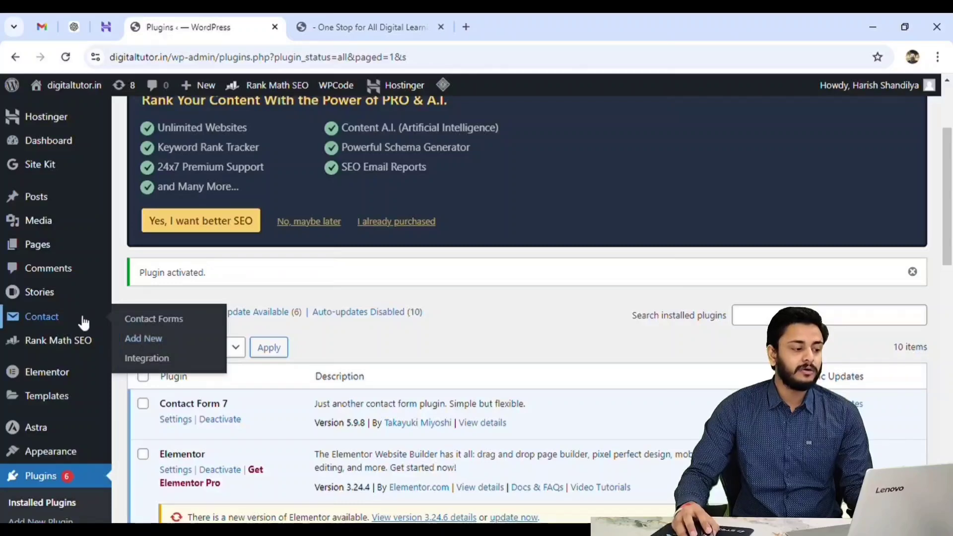
left_click(58, 320)
scroll(504, 355, "down", 7)
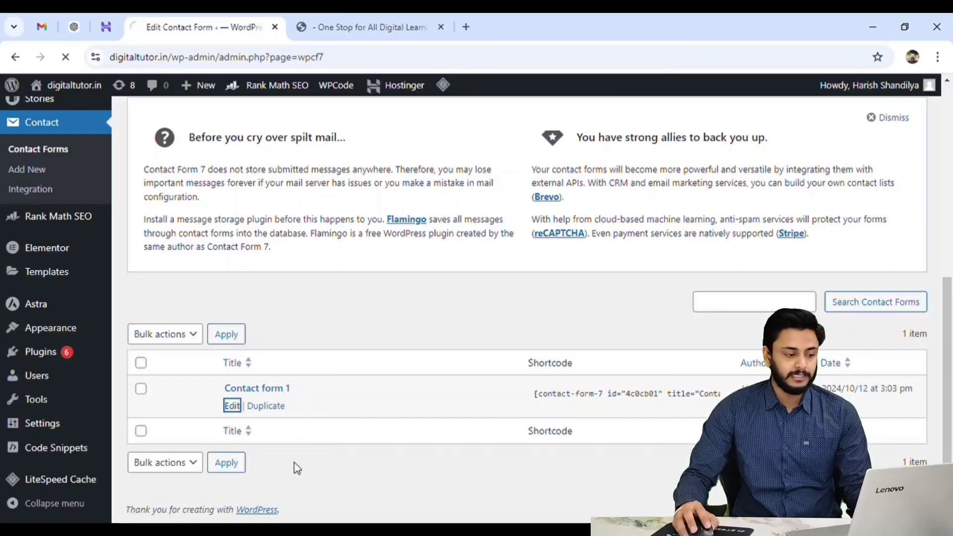
scroll(441, 340, "down", 8)
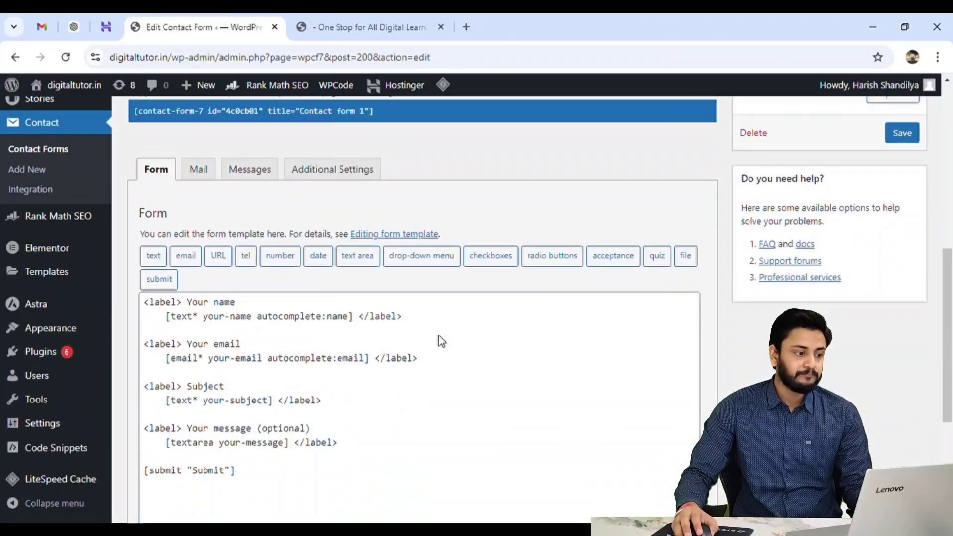
scroll(442, 337, "down", 2)
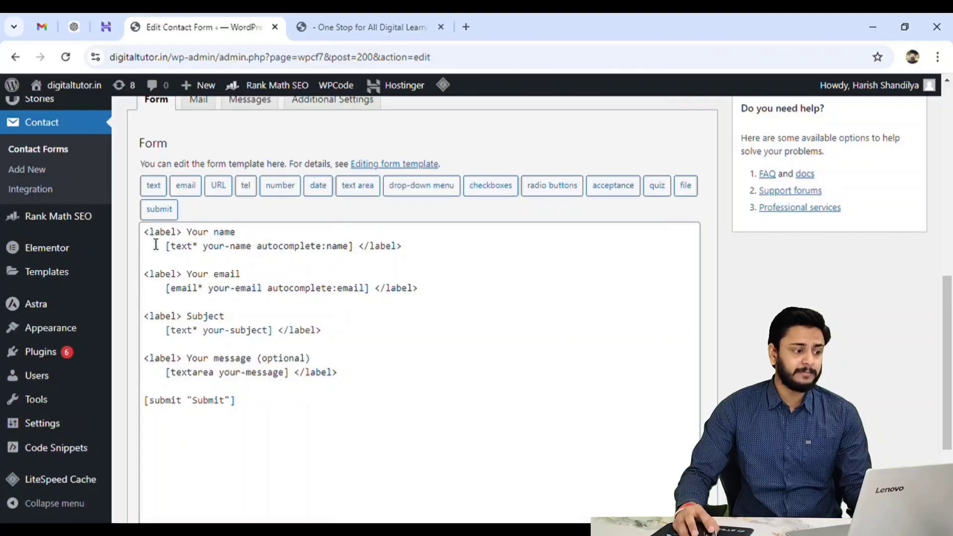
Examine the form template's labels, field tags and submit button text.
left_click_drag(144, 231, 236, 238)
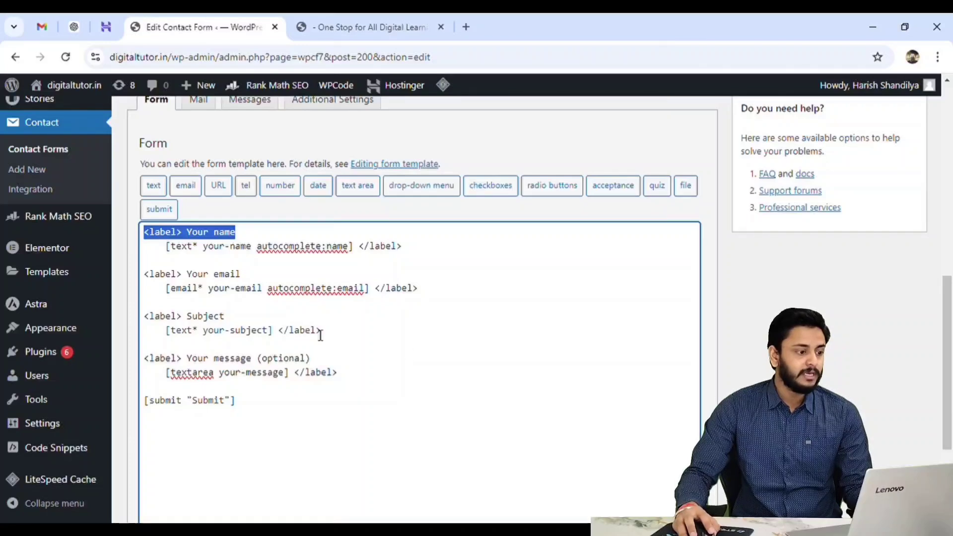
left_click(208, 234)
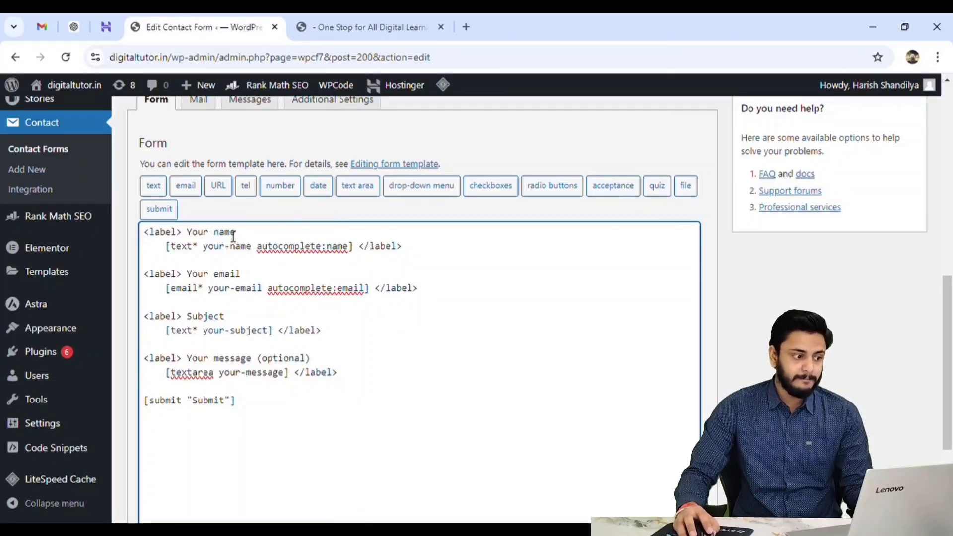
double_click(226, 275)
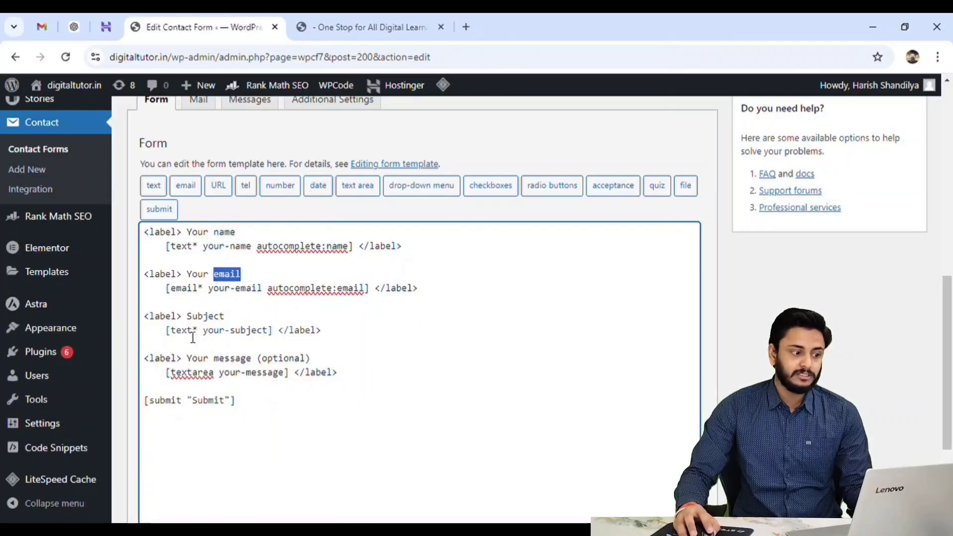
left_click_drag(182, 319, 235, 322)
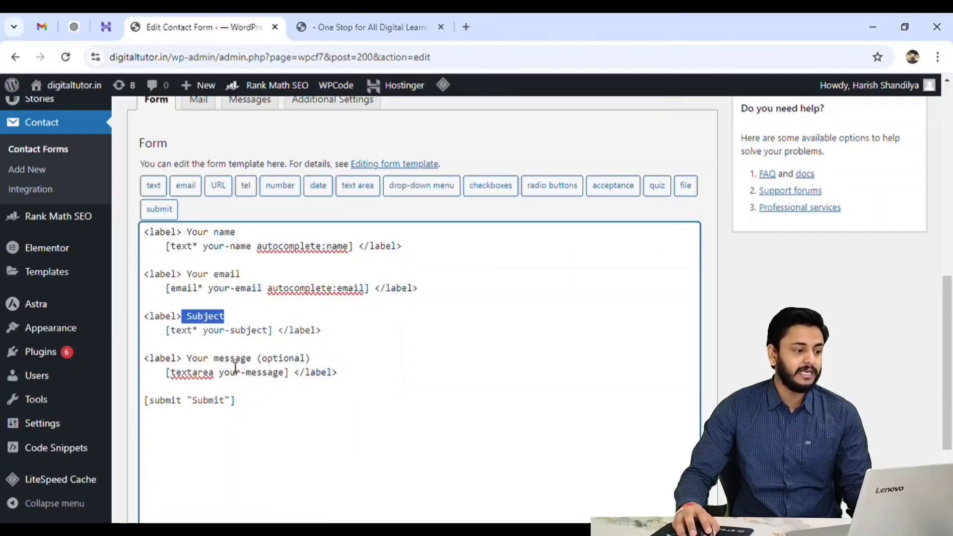
left_click(196, 350)
left_click_drag(188, 358, 357, 360)
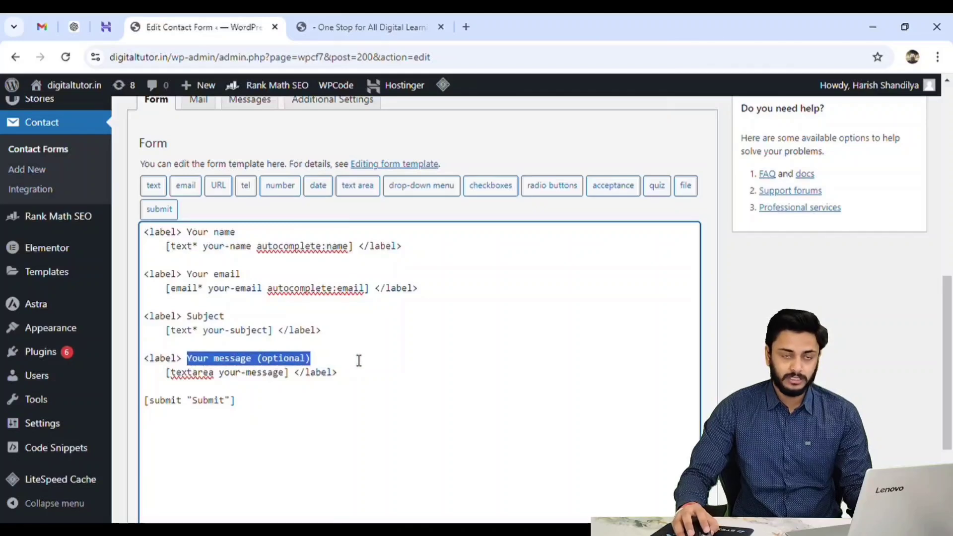
double_click(200, 407)
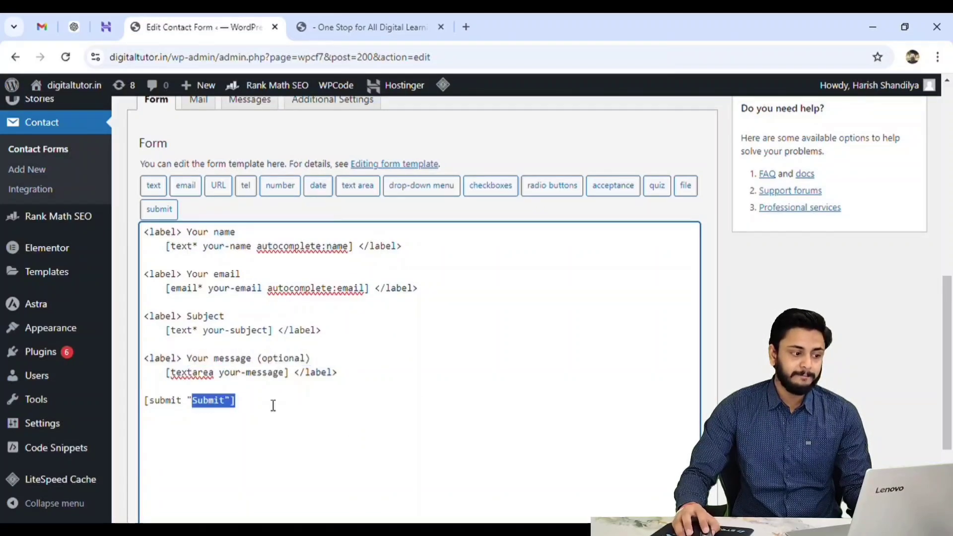
left_click(329, 430)
left_click_drag(151, 237, 323, 409)
left_click(384, 427)
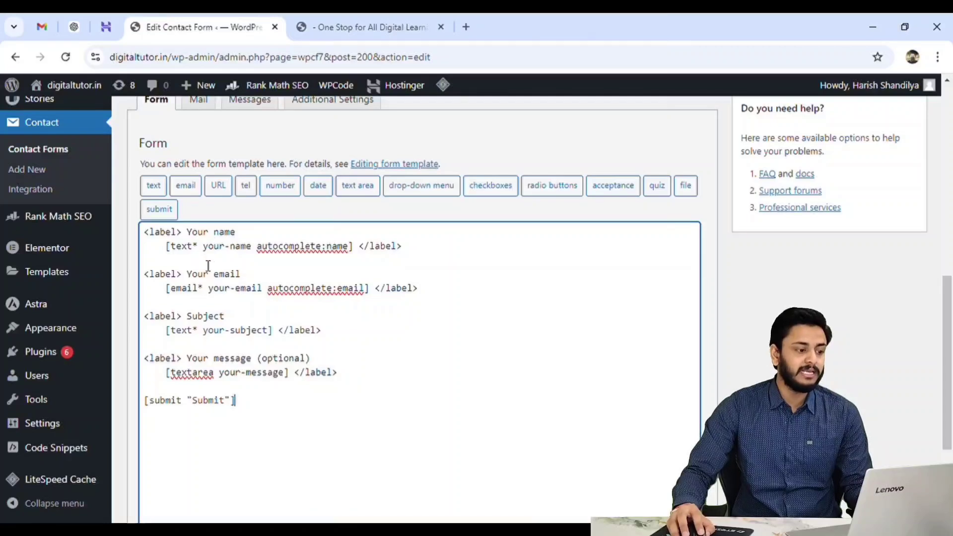
Insert a spinbox number field tag on a new line below the email field in the form template.
left_click(445, 292)
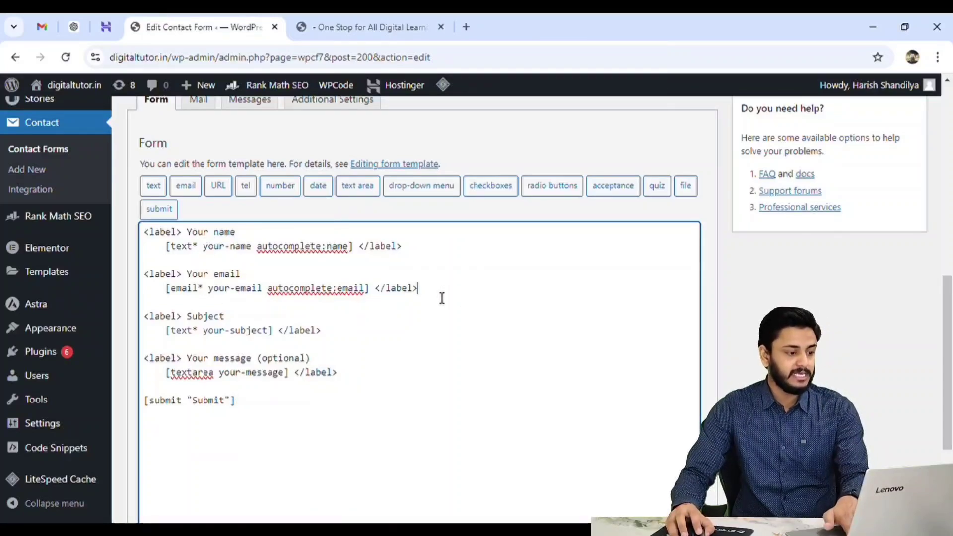
key("Return")
key("Return")
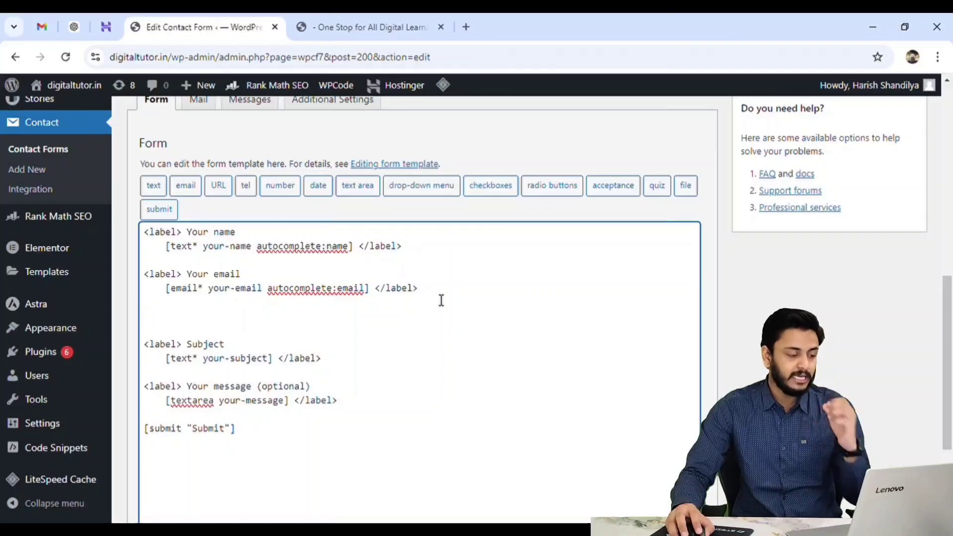
left_click(281, 186)
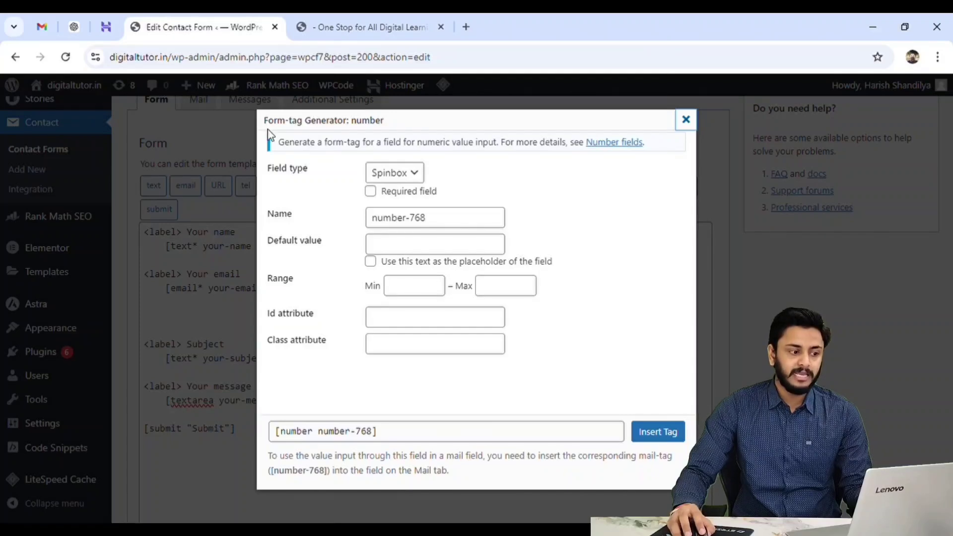
left_click(415, 178)
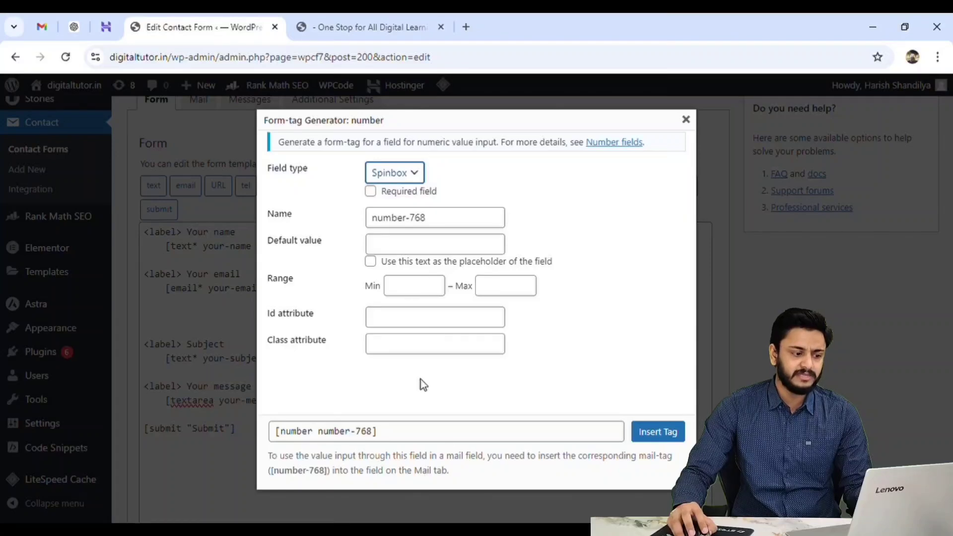
left_click_drag(283, 434, 311, 443)
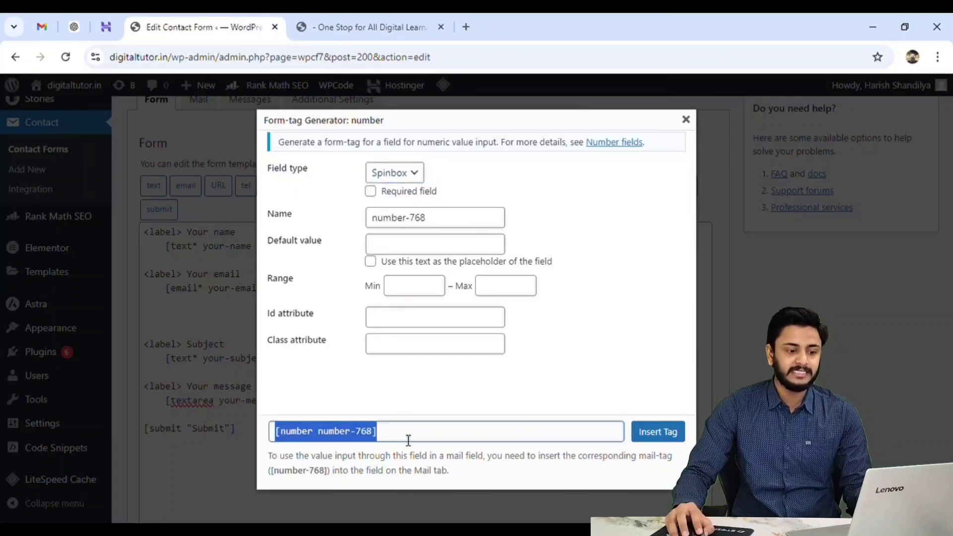
left_click(659, 431)
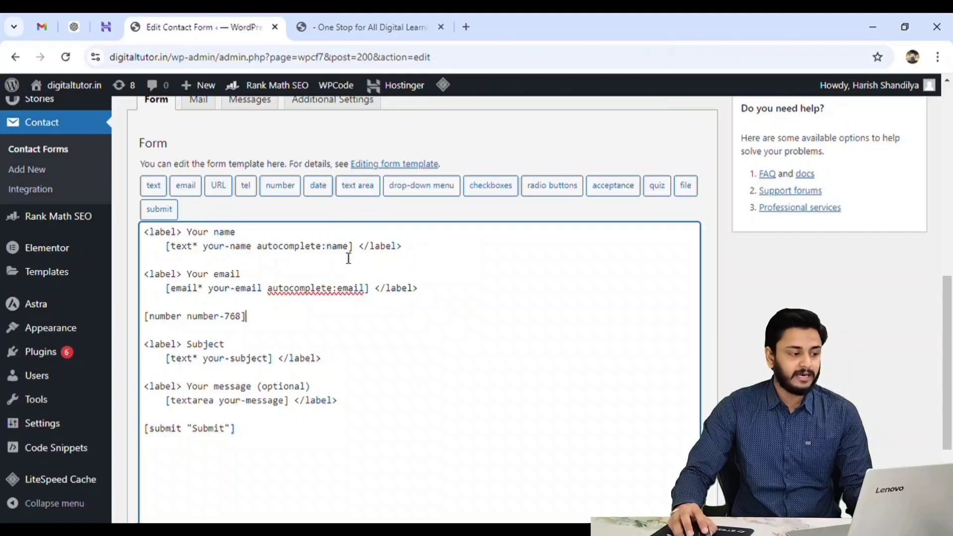
Add an indented label line reading Your number above the number field tag in the form template.
left_click_drag(188, 232, 236, 231)
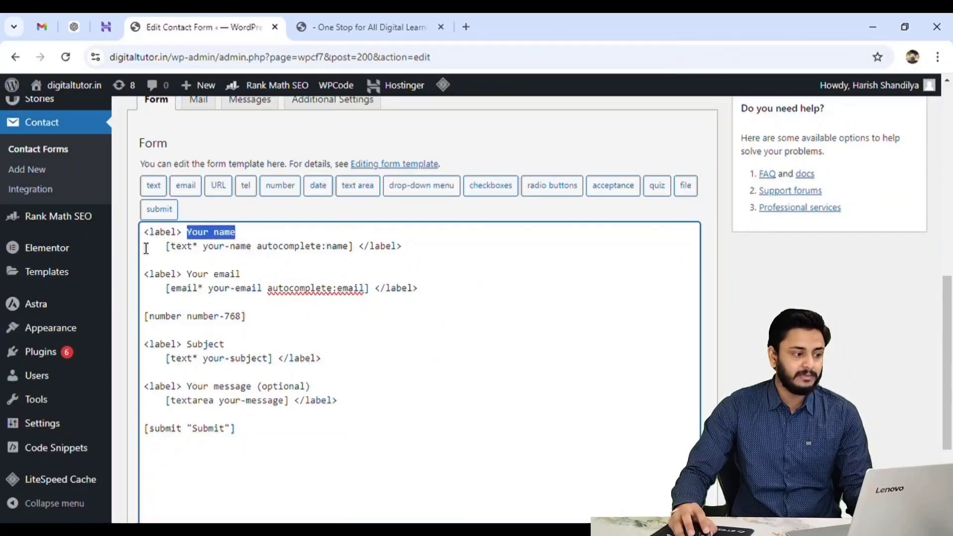
left_click_drag(144, 232, 182, 232)
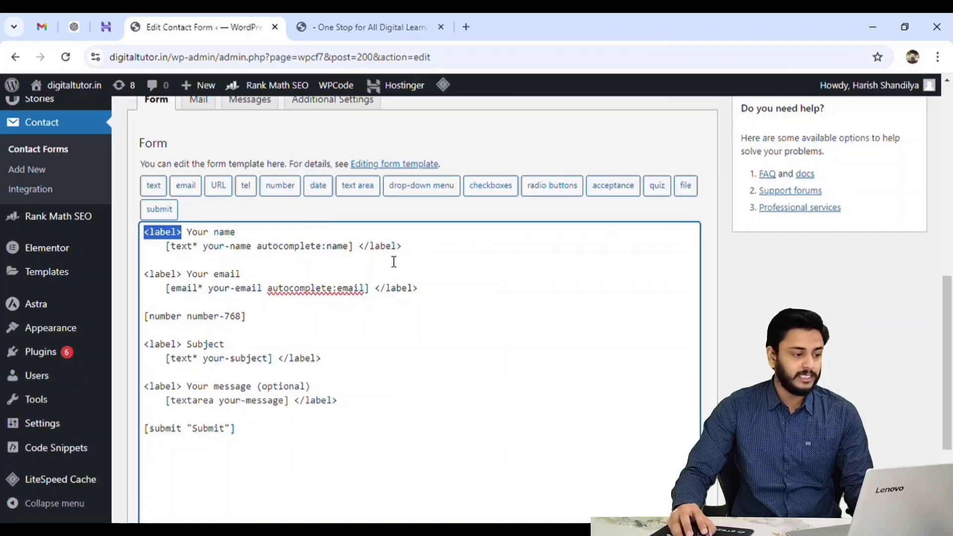
left_click_drag(145, 232, 244, 237)
key("ctrl+c")
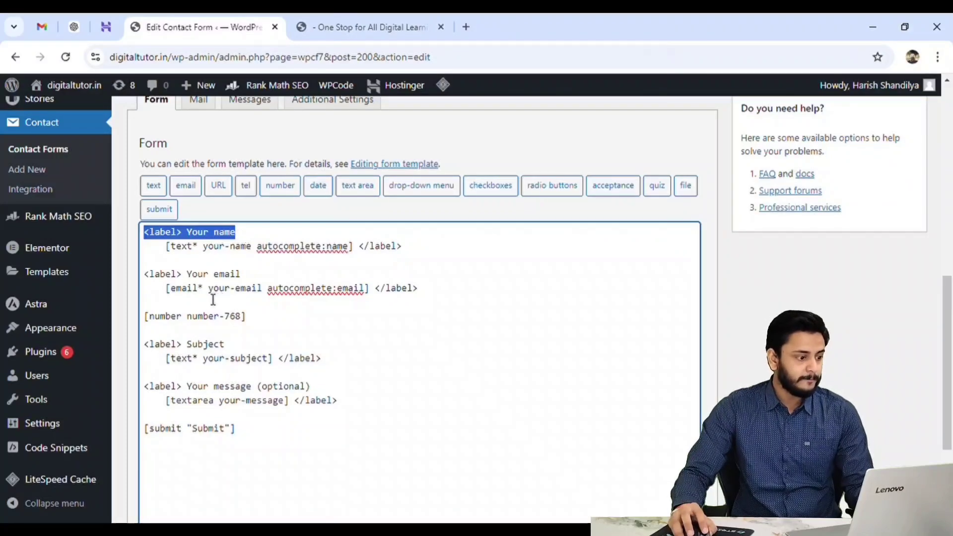
left_click(150, 313)
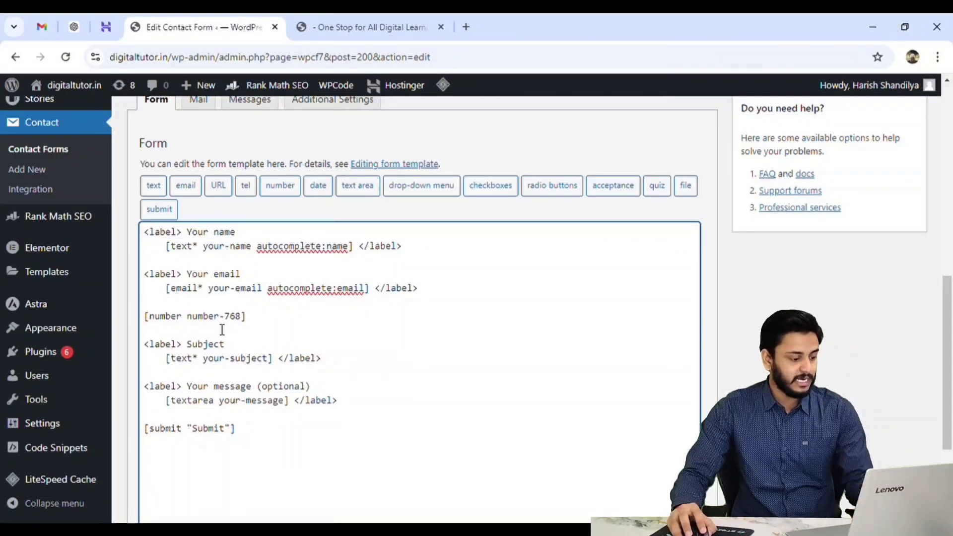
key("Return")
key("ctrl+v")
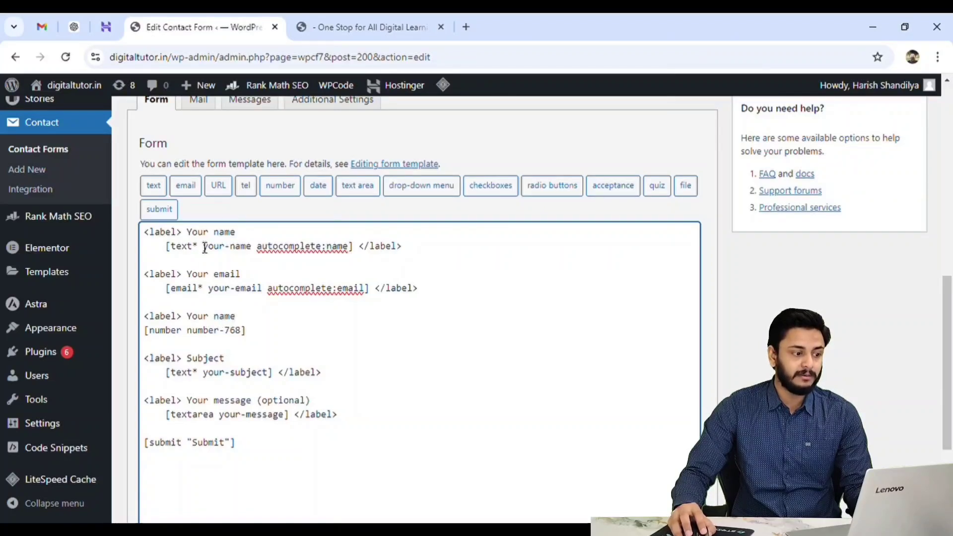
left_click_drag(209, 321, 251, 319)
left_click(214, 321)
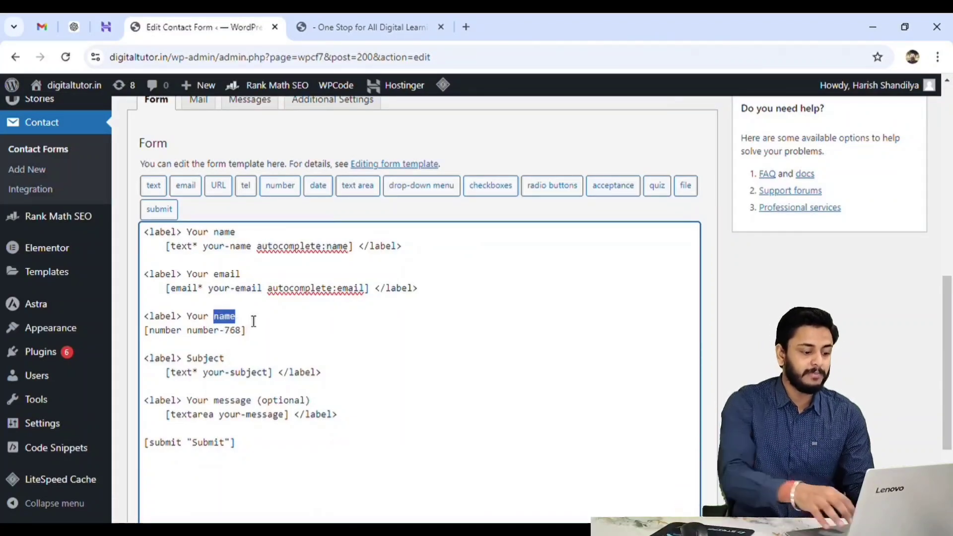
type("number")
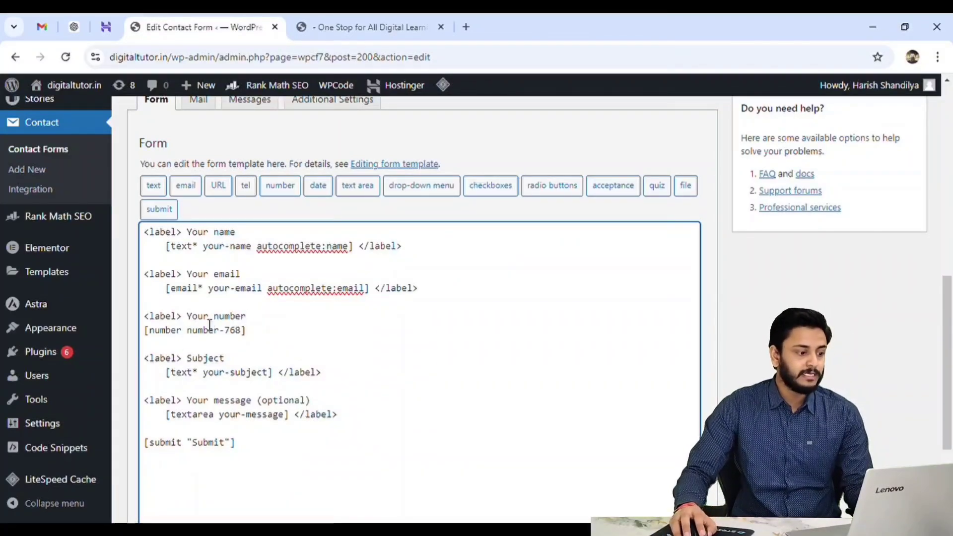
left_click(145, 331)
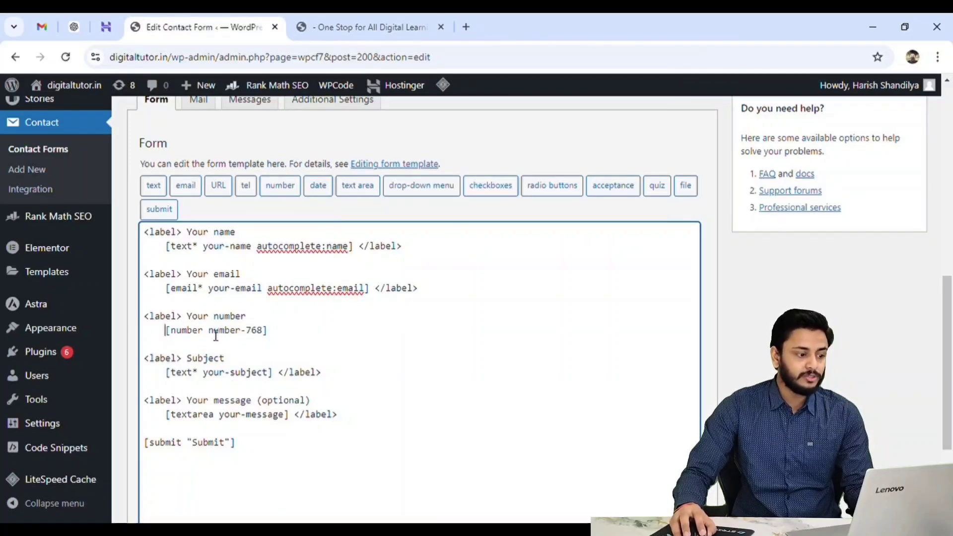
Make the number field required by adding an asterisk after number in its tag.
left_click_drag(209, 331, 264, 332)
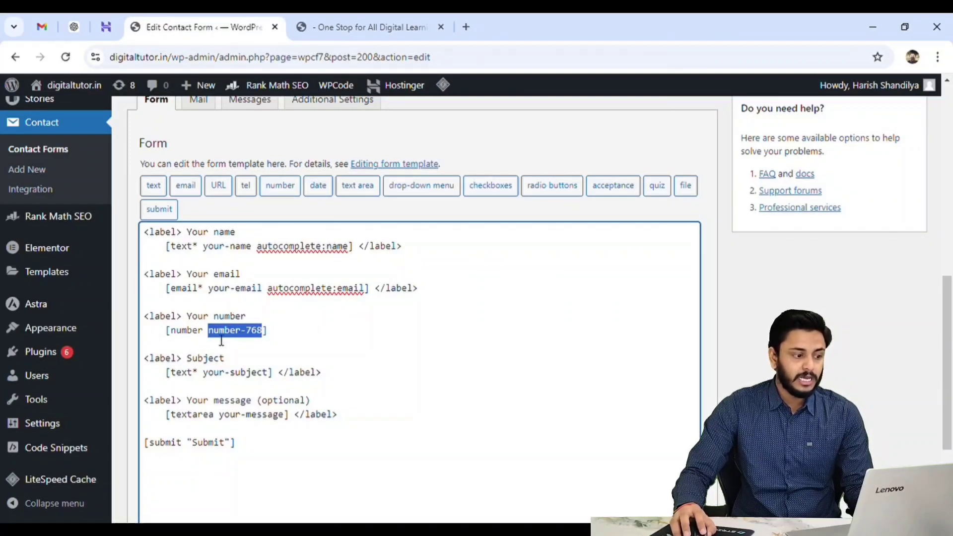
left_click_drag(193, 377, 201, 378)
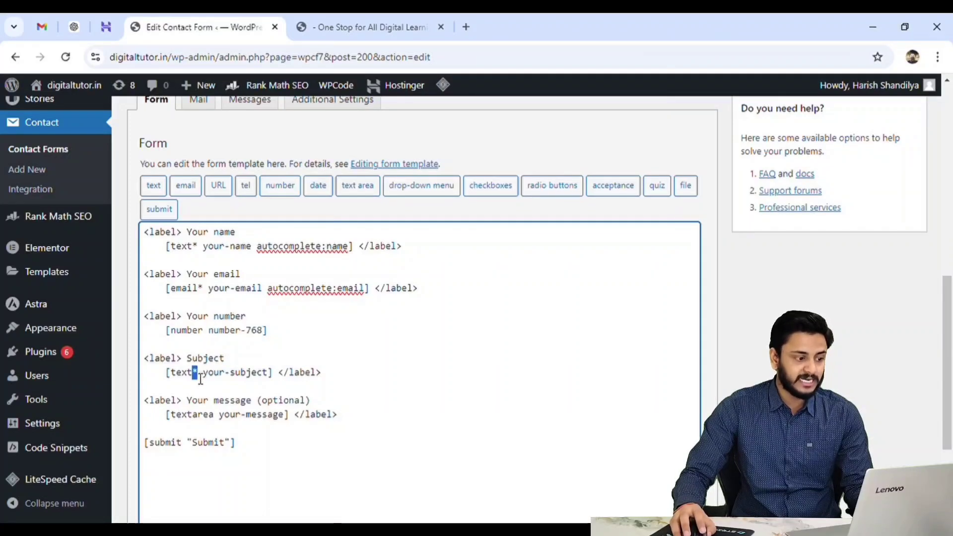
left_click_drag(197, 290, 204, 291)
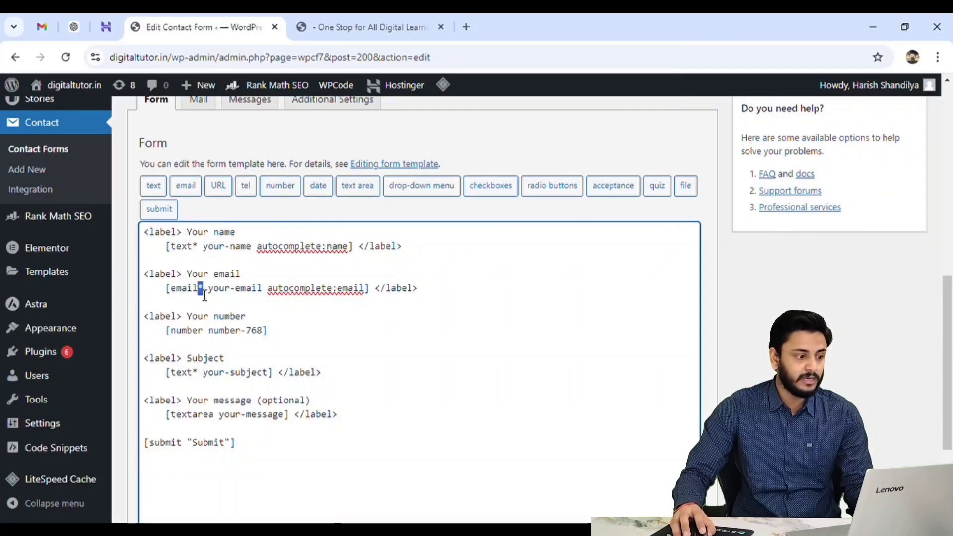
left_click_drag(192, 246, 199, 246)
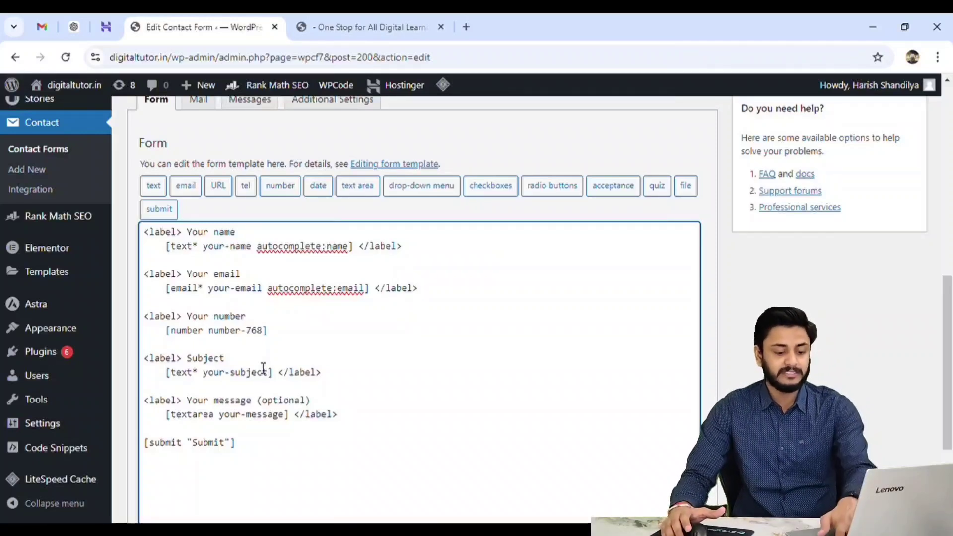
type("*")
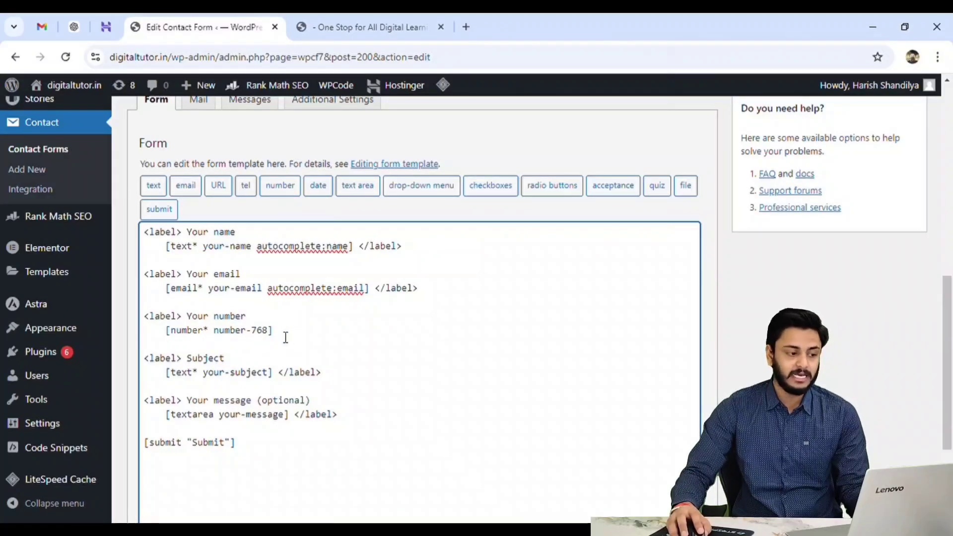
Close the Your number label with a </label> tag after the number field tag.
left_click_drag(380, 296, 431, 291)
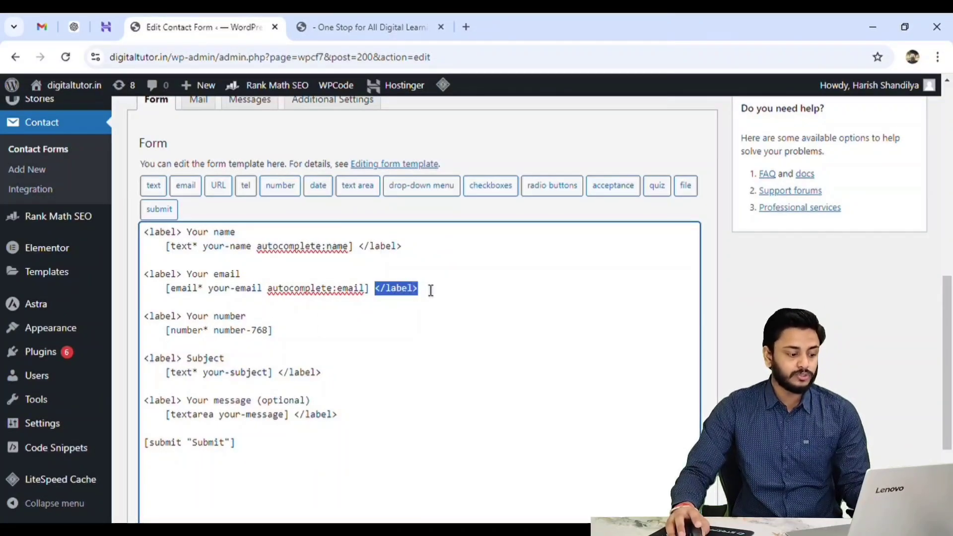
key("ctrl+c")
left_click(283, 335)
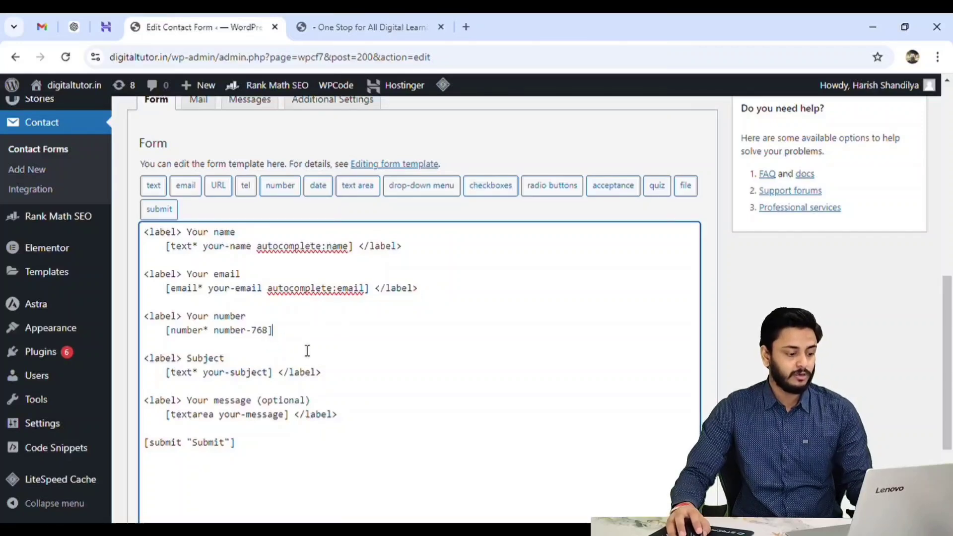
key("ctrl+v")
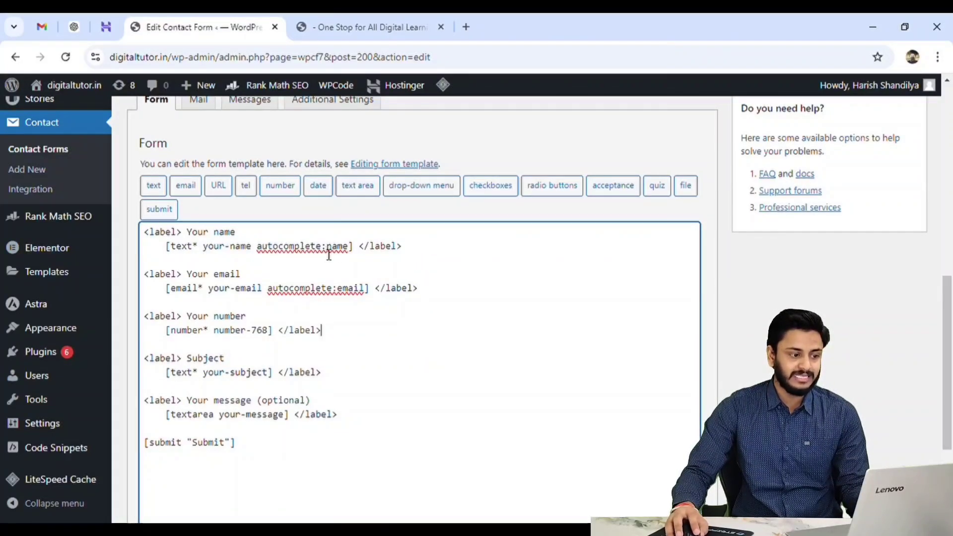
Save the contact form.
left_click_drag(353, 247, 175, 247)
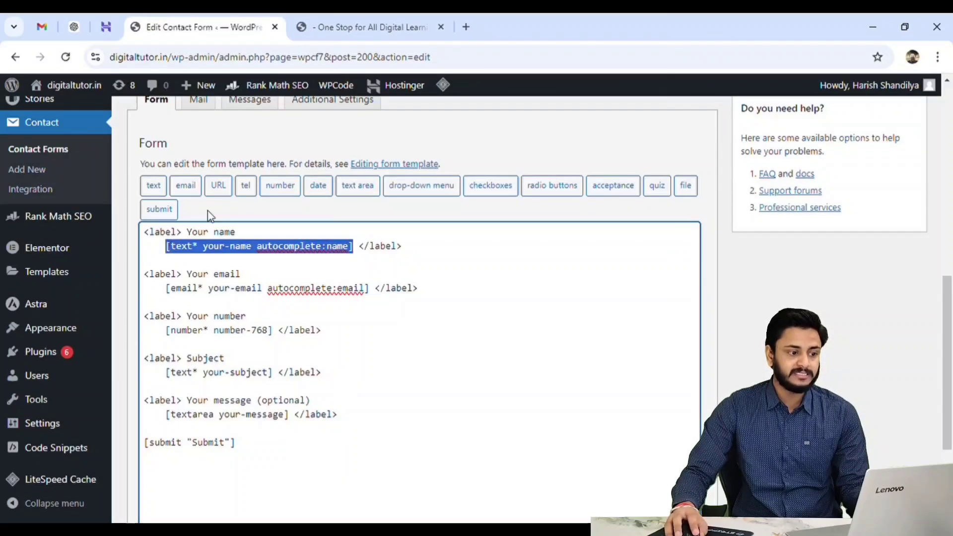
left_click(365, 347)
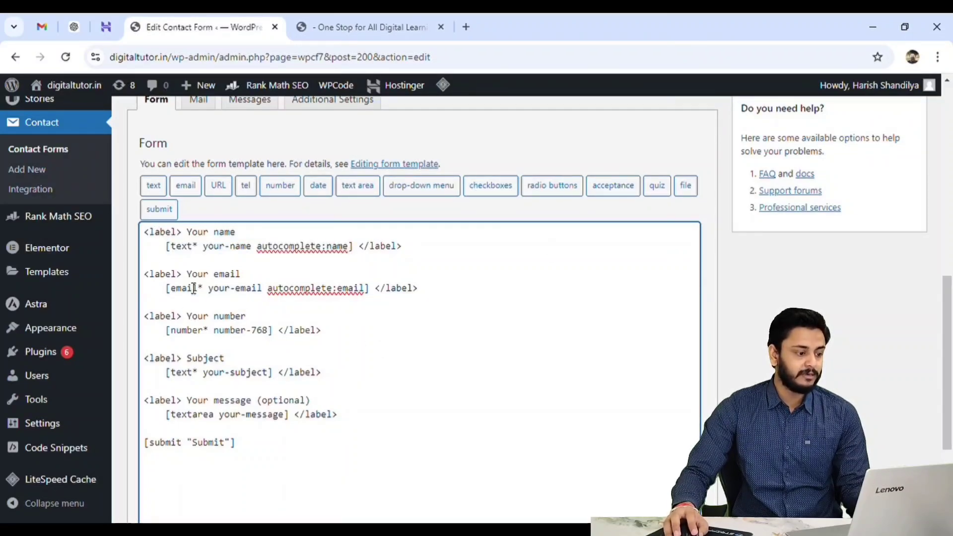
scroll(294, 435, "down", 2)
scroll(294, 435, "down", 1)
left_click(153, 473)
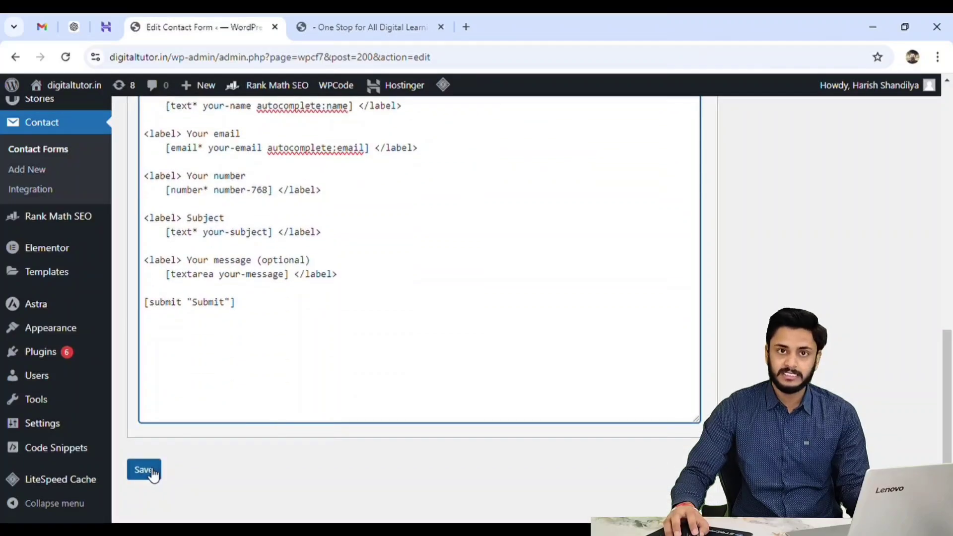
left_click(152, 472)
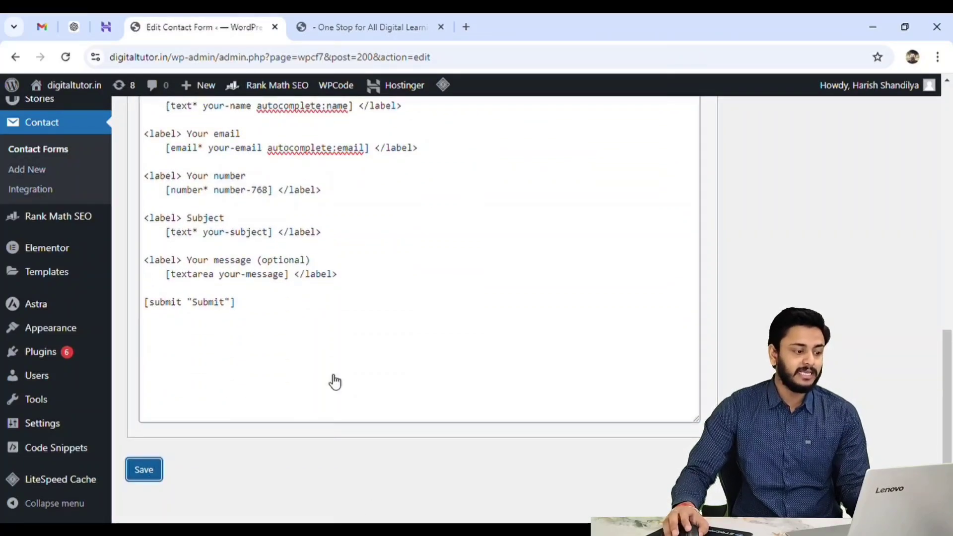
Copy the contact form's shortcode.
scroll(428, 342, "up", 10)
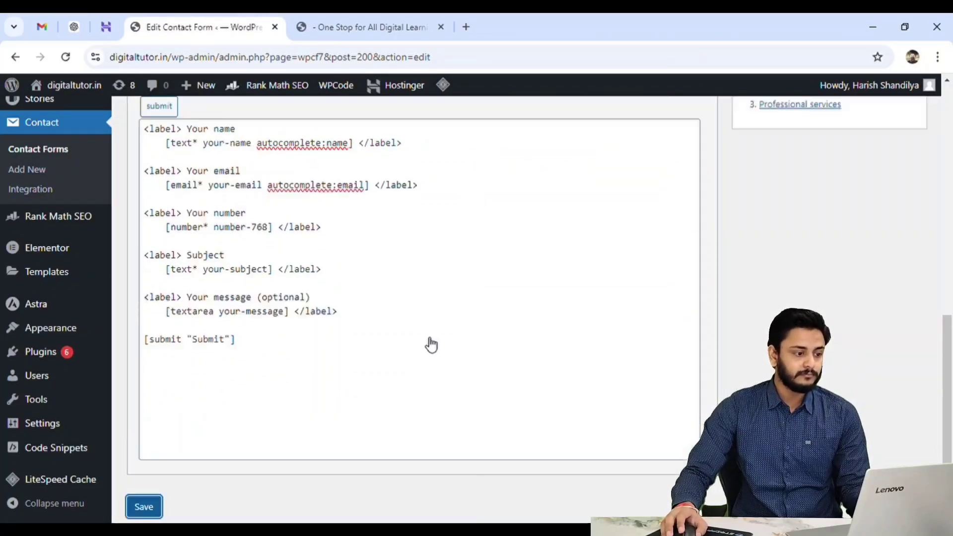
scroll(298, 323, "down", 3)
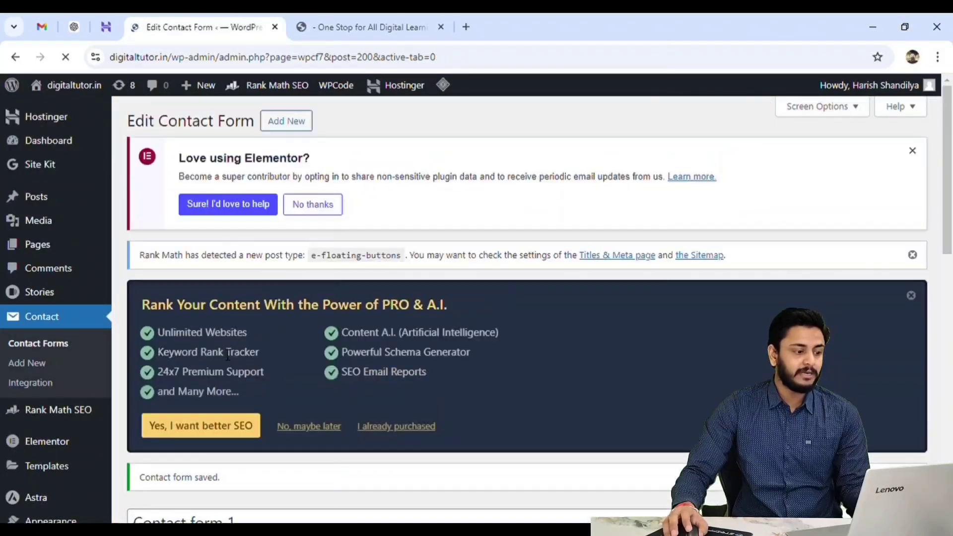
scroll(173, 387, "down", 3)
scroll(262, 398, "down", 3)
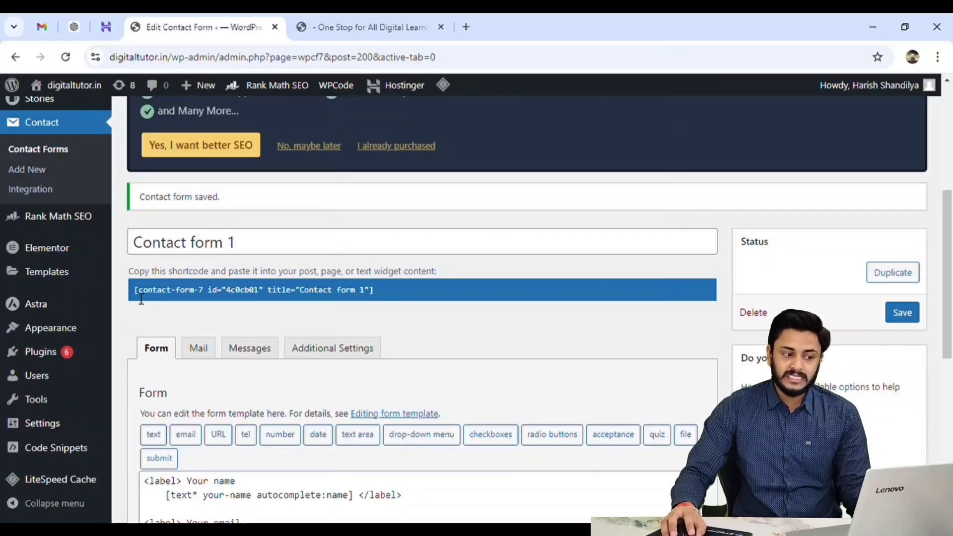
left_click(385, 297)
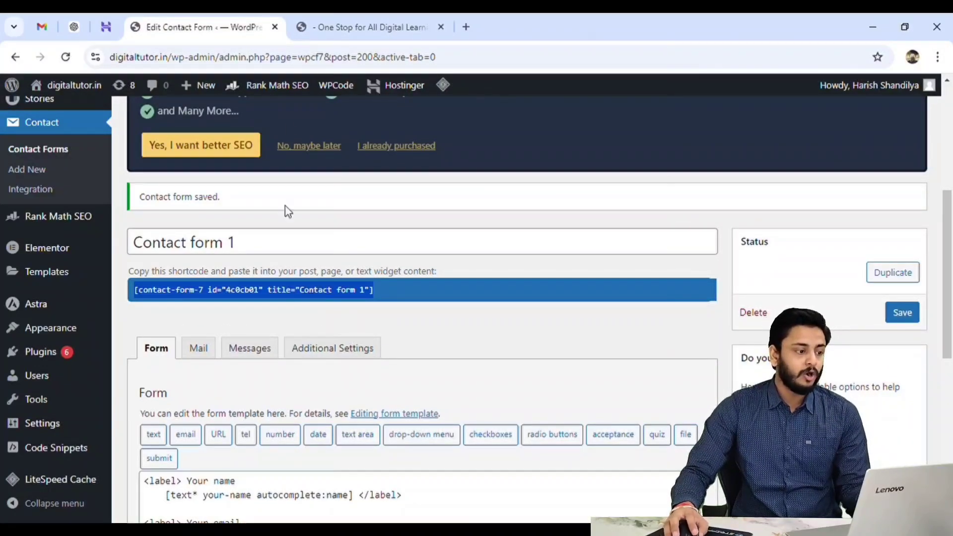
Open the Contact Us page for editing from the Pages list.
scroll(50, 370, "up", 5)
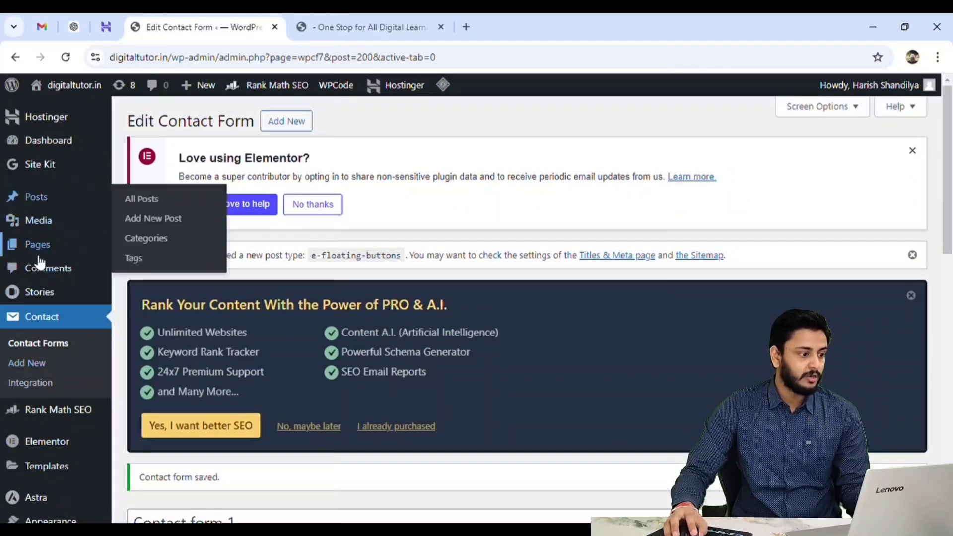
left_click(146, 249)
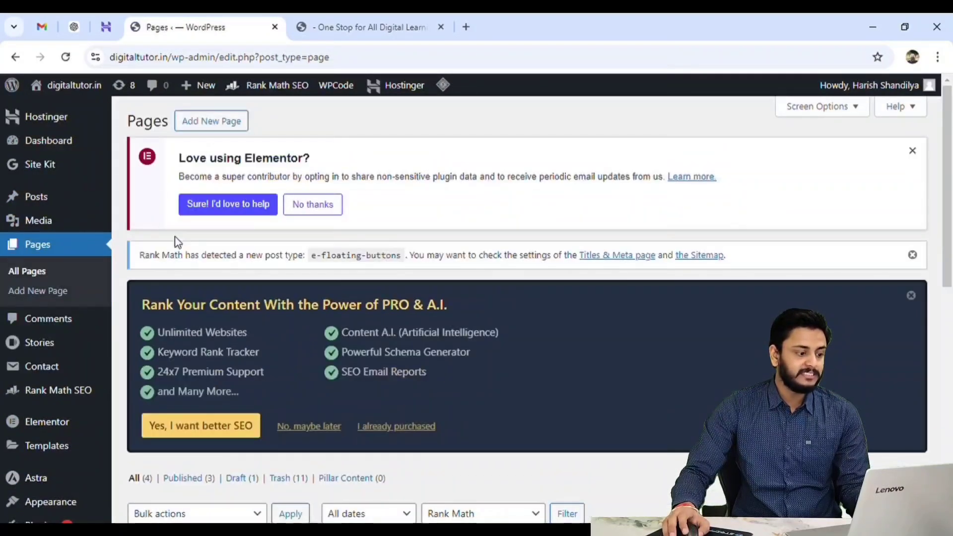
scroll(218, 261, "down", 5)
left_click(166, 237)
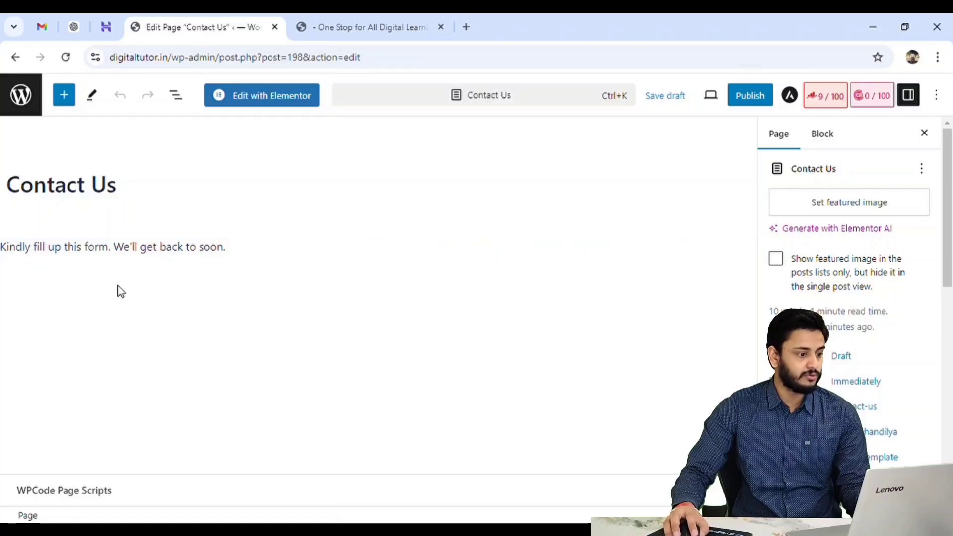
Paste the contact form shortcode on a new line below the page's paragraph.
left_click(253, 249)
key("Return")
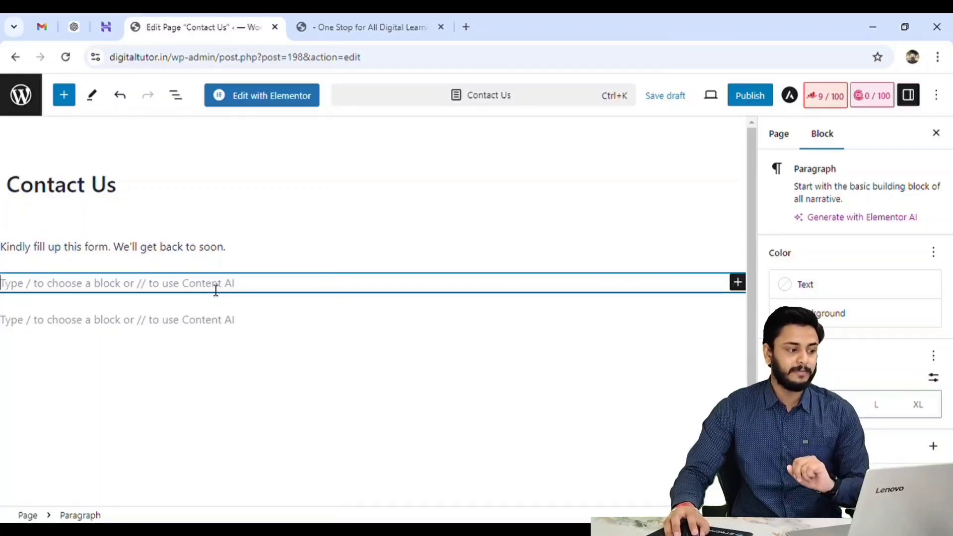
key("ctrl+v")
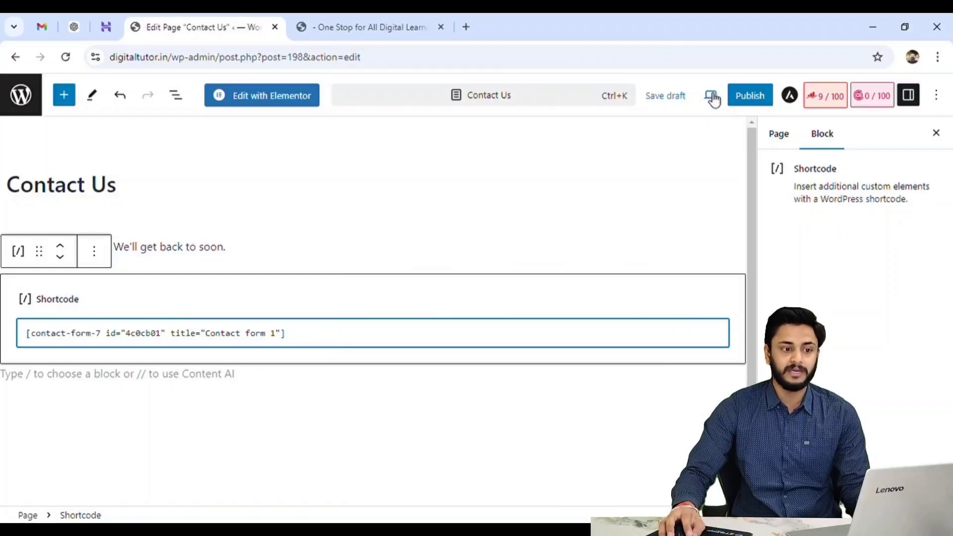
Preview the Contact Us page in a new tab and review the form's fields.
left_click(713, 97)
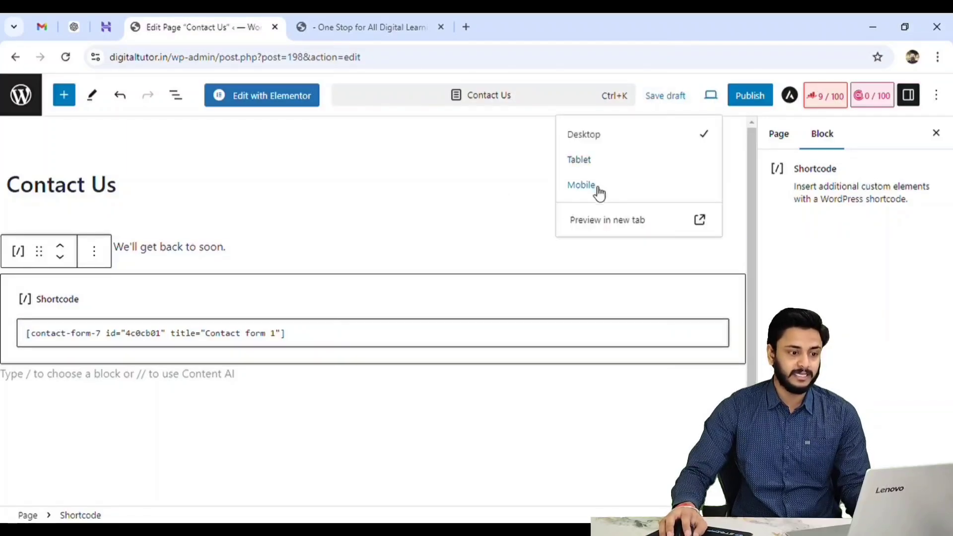
left_click(608, 223)
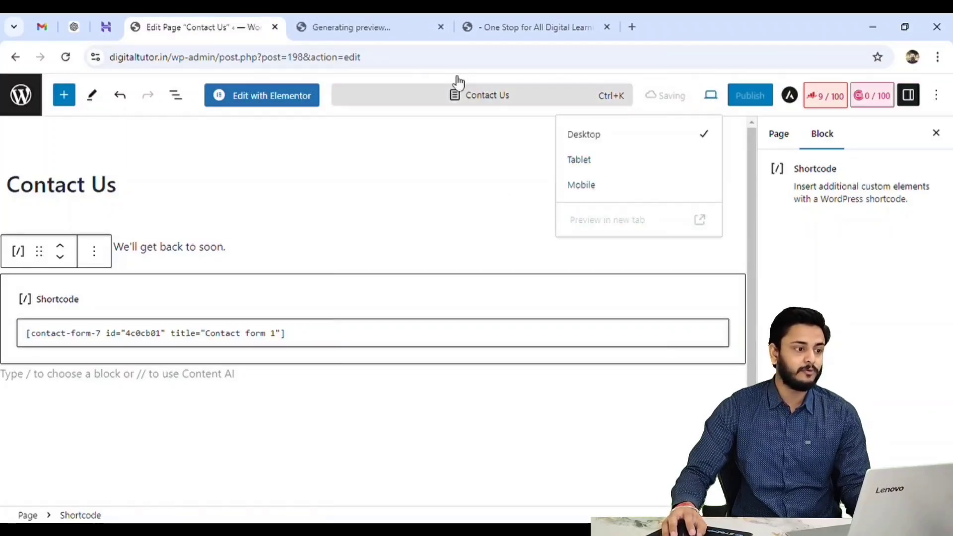
left_click(357, 29)
scroll(305, 292, "down", 5)
scroll(308, 292, "up", 5)
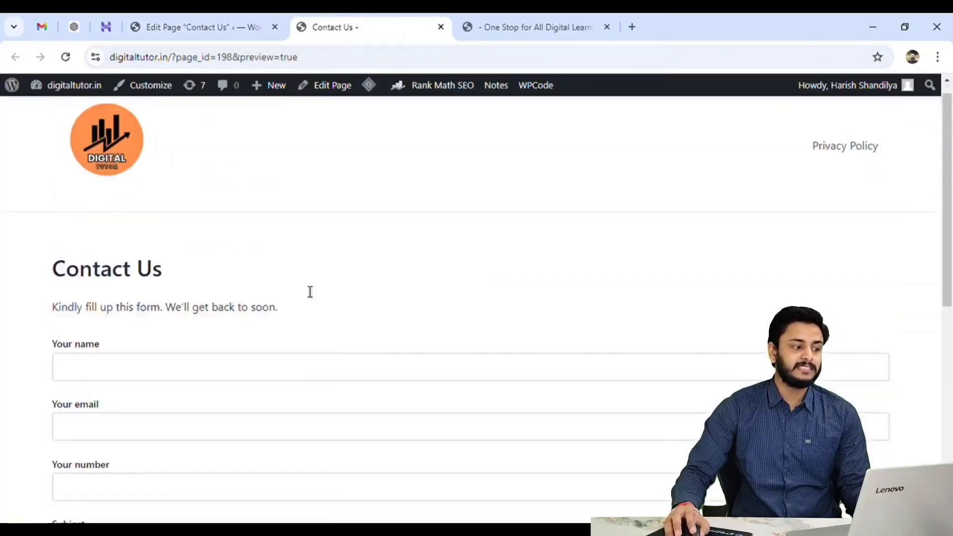
scroll(126, 293, "down", 3)
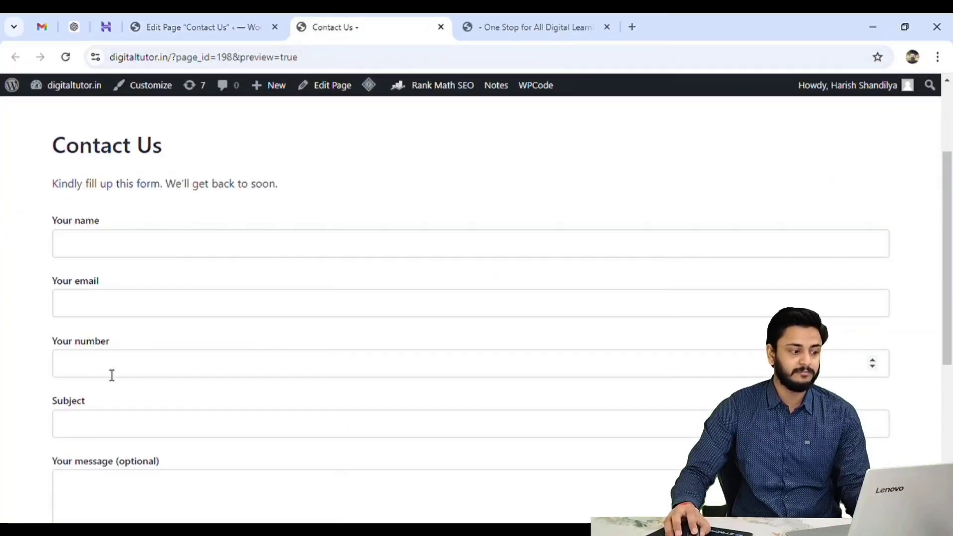
scroll(104, 431, "down", 3)
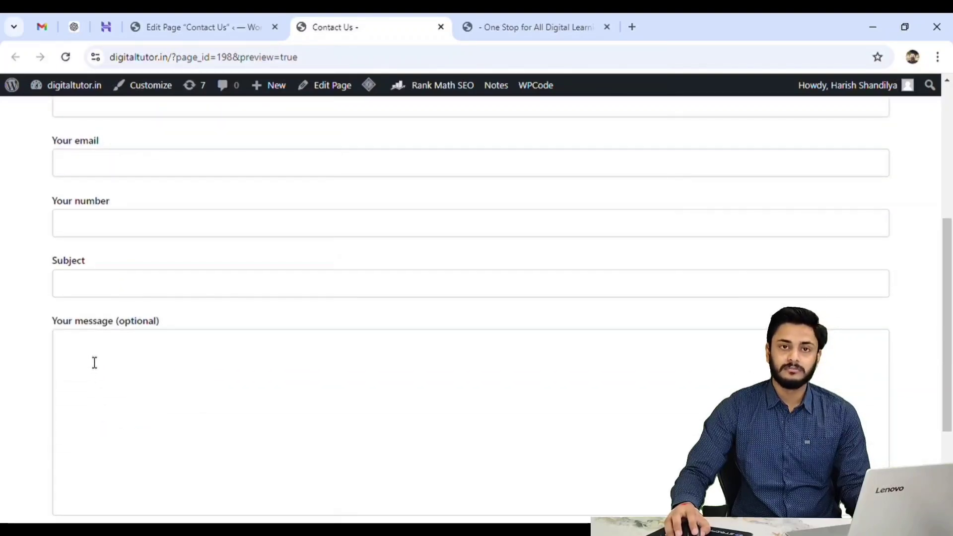
left_click(69, 337)
scroll(389, 479, "up", 5)
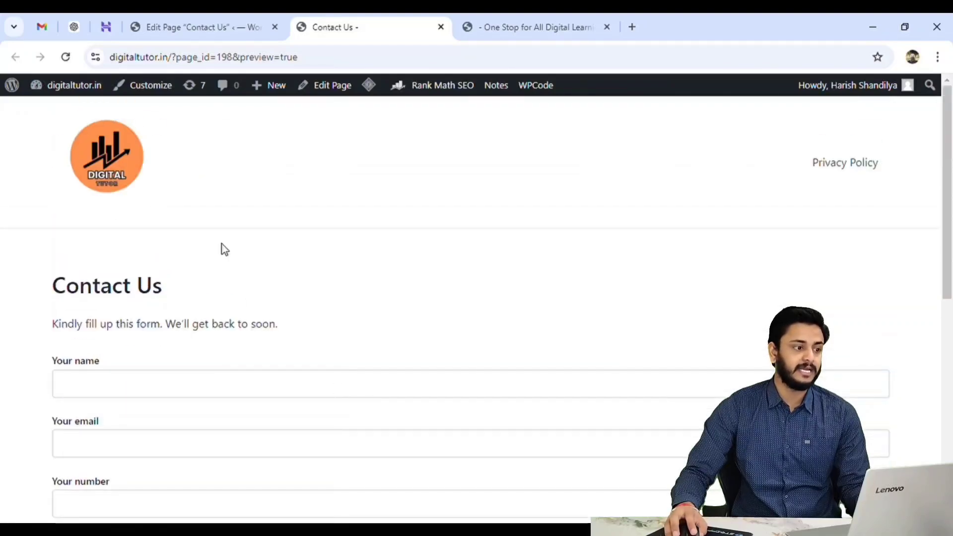
Delete the shortcode block from the Contact Us page in the editor.
left_click(202, 27)
left_click(94, 251)
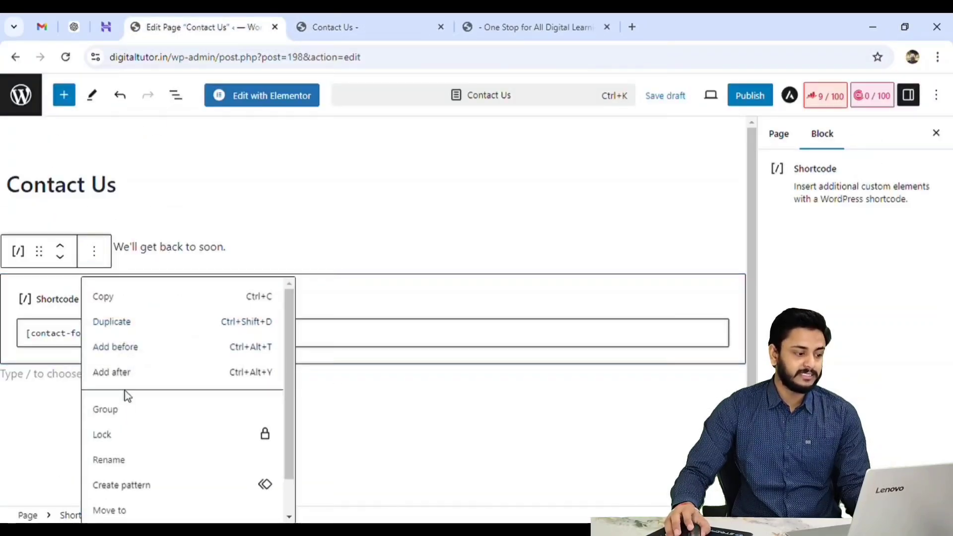
scroll(126, 422, "down", 2)
left_click(149, 506)
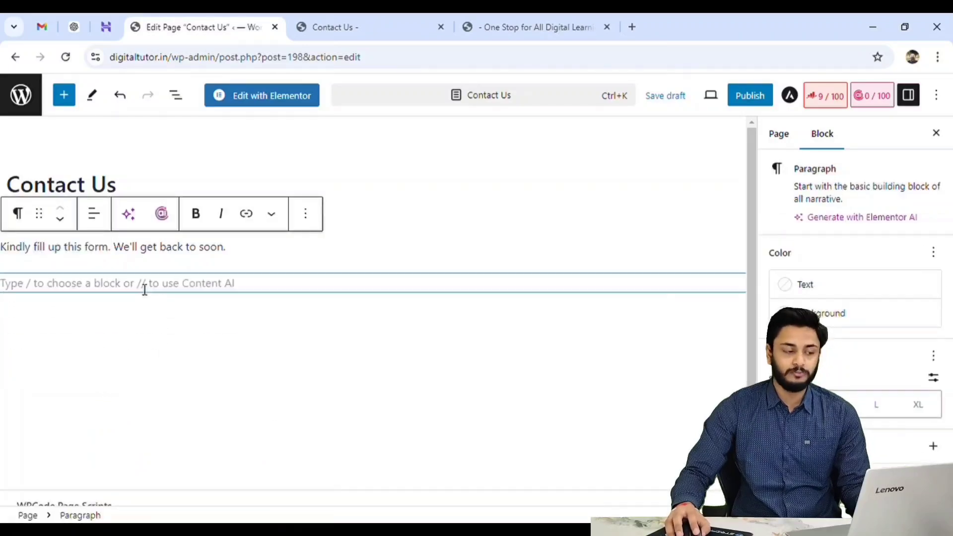
Insert a Contact Form 7 block below the paragraph and select Contact form 1 in it.
left_click(443, 288)
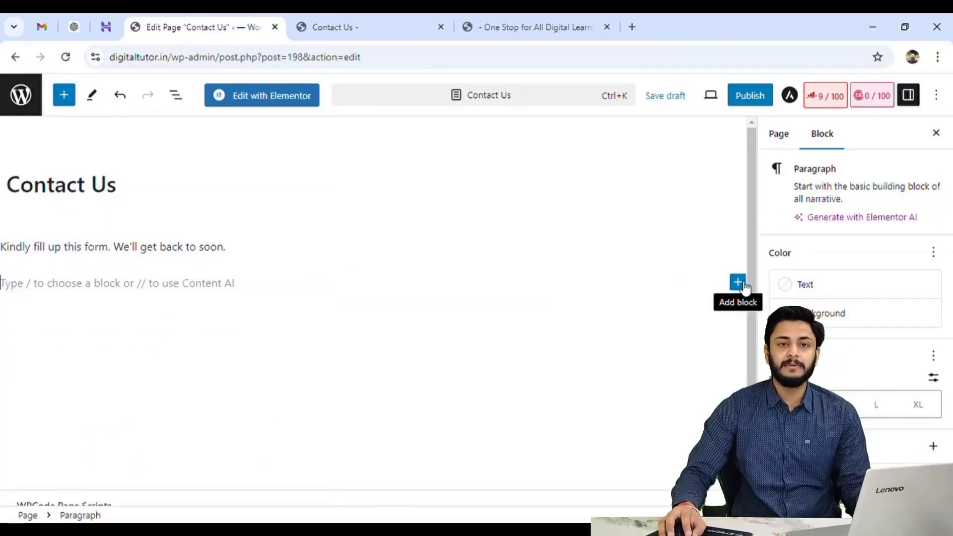
left_click(739, 284)
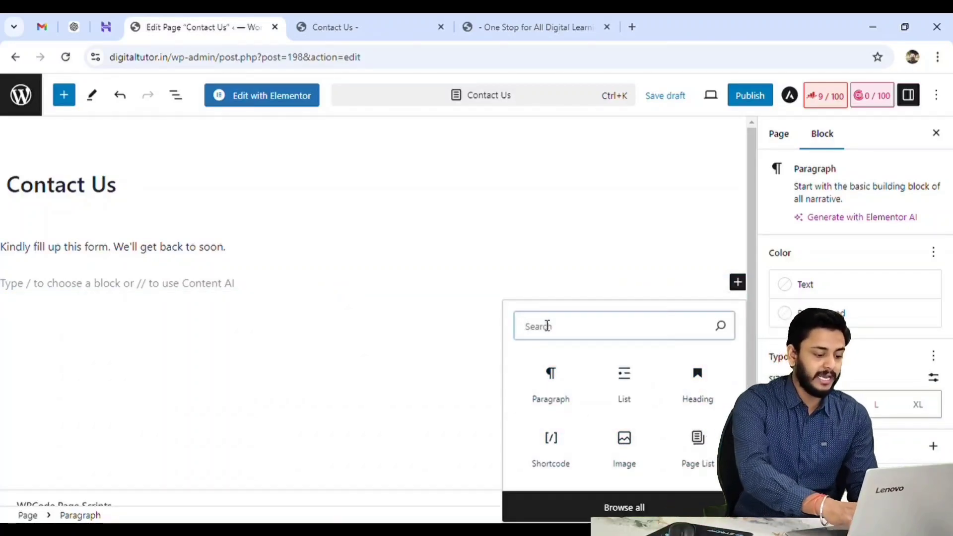
type("contact")
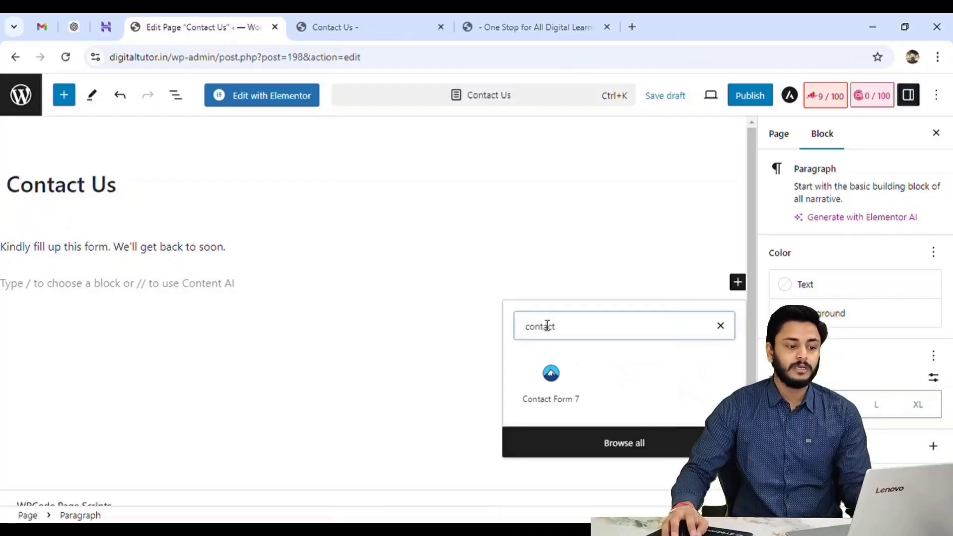
left_click(551, 378)
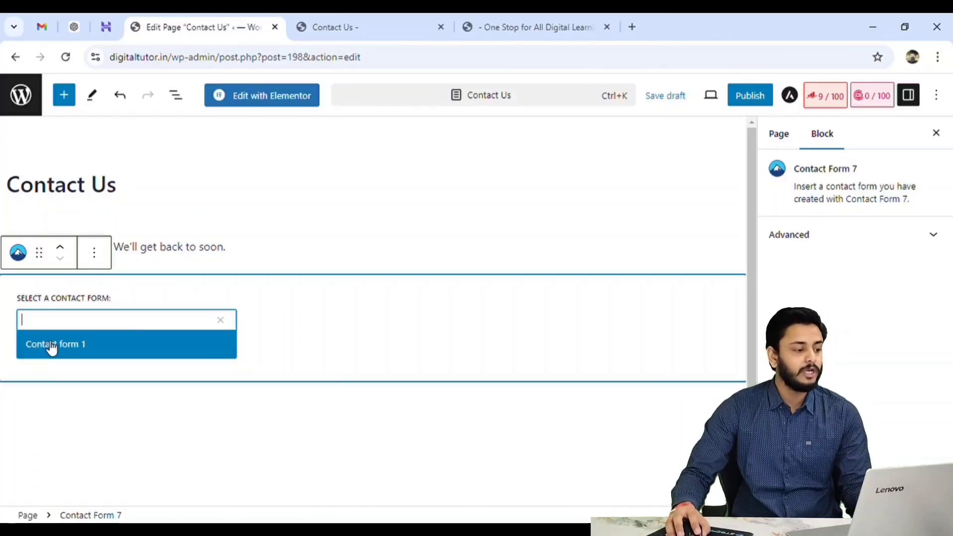
left_click(72, 351)
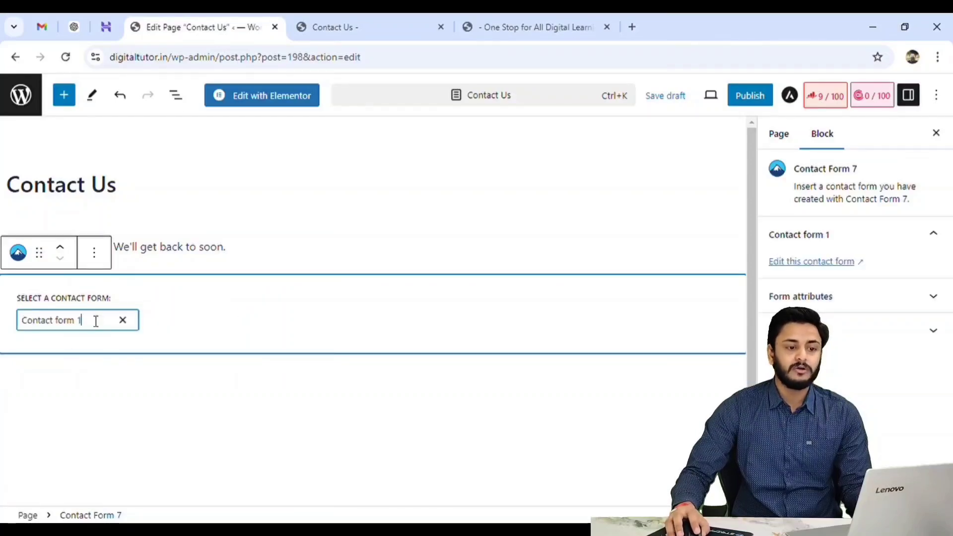
Publish the Contact Us page.
left_click(747, 100)
left_click(794, 105)
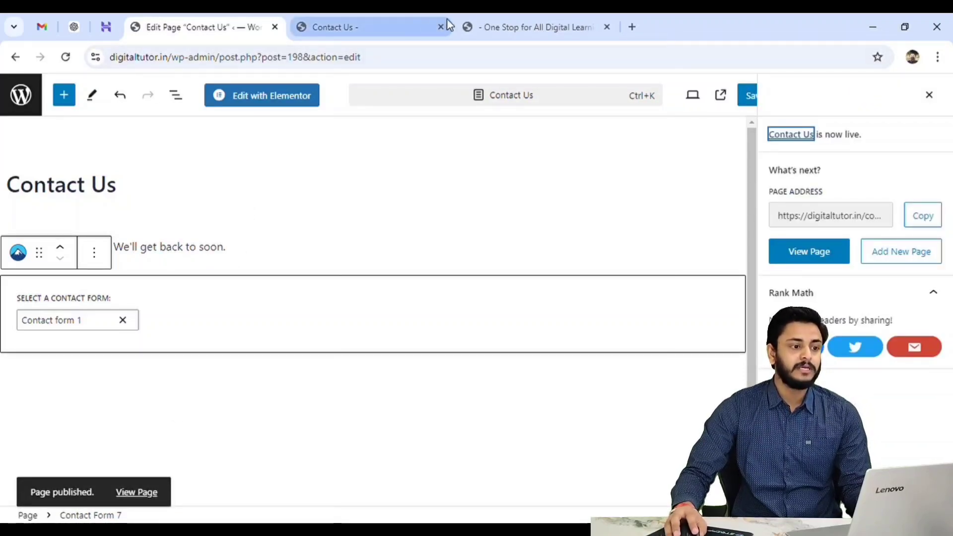
Check the site's home page header, then open the Appearance Menus screen in the dashboard.
left_click(514, 29)
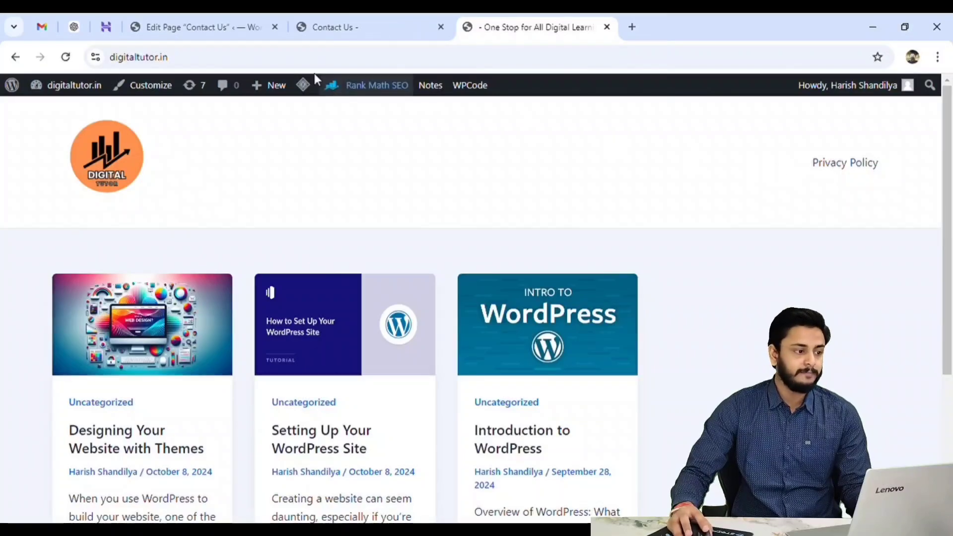
left_click(211, 21)
left_click(21, 95)
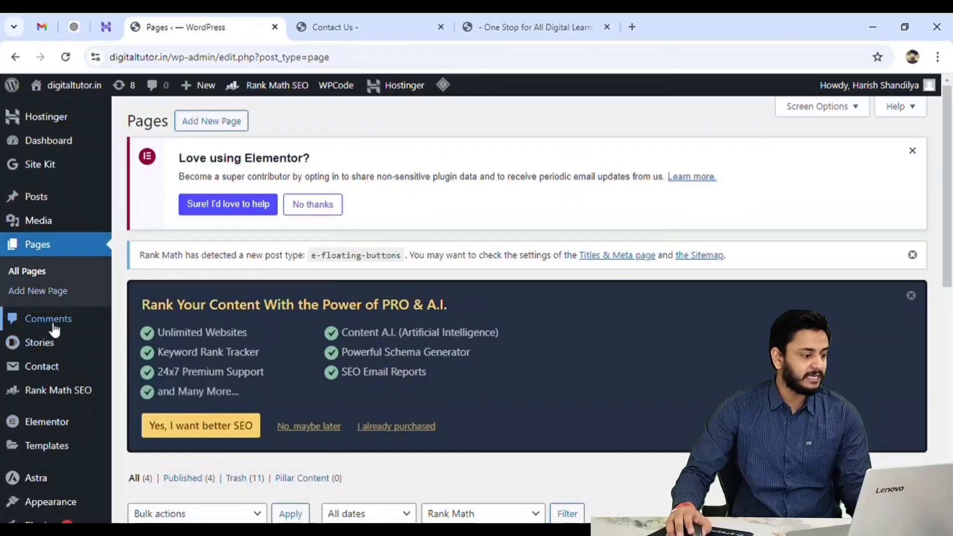
scroll(54, 330, "down", 4)
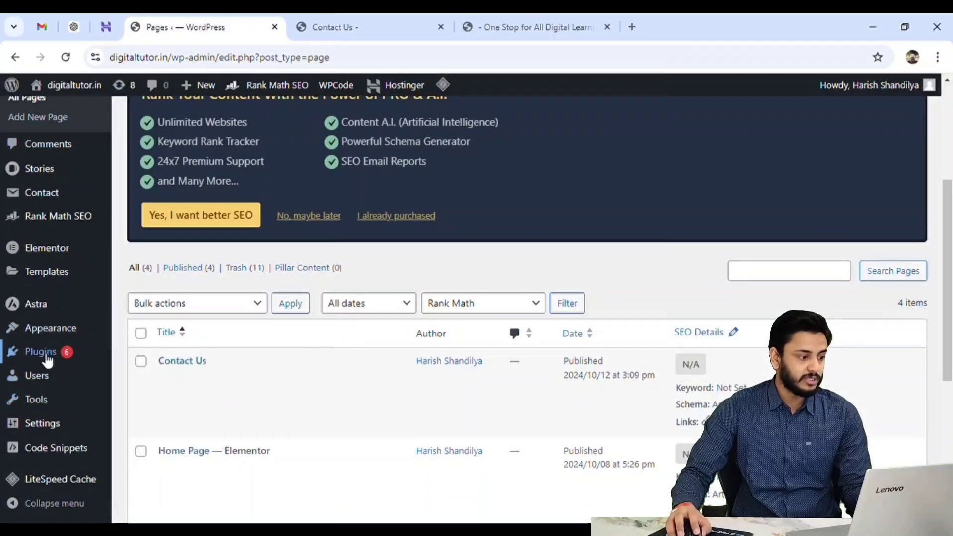
mouse_move(51, 337)
left_click(138, 409)
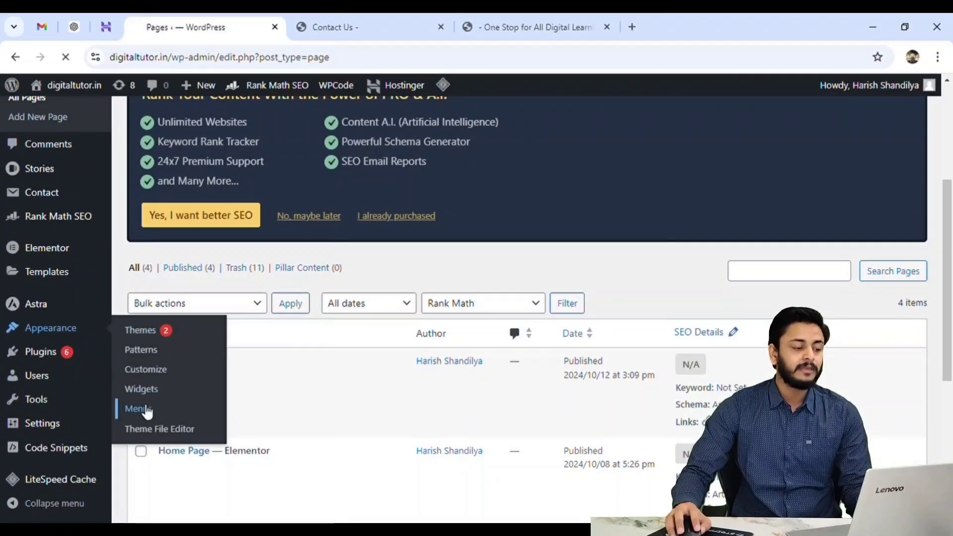
scroll(396, 453, "down", 5)
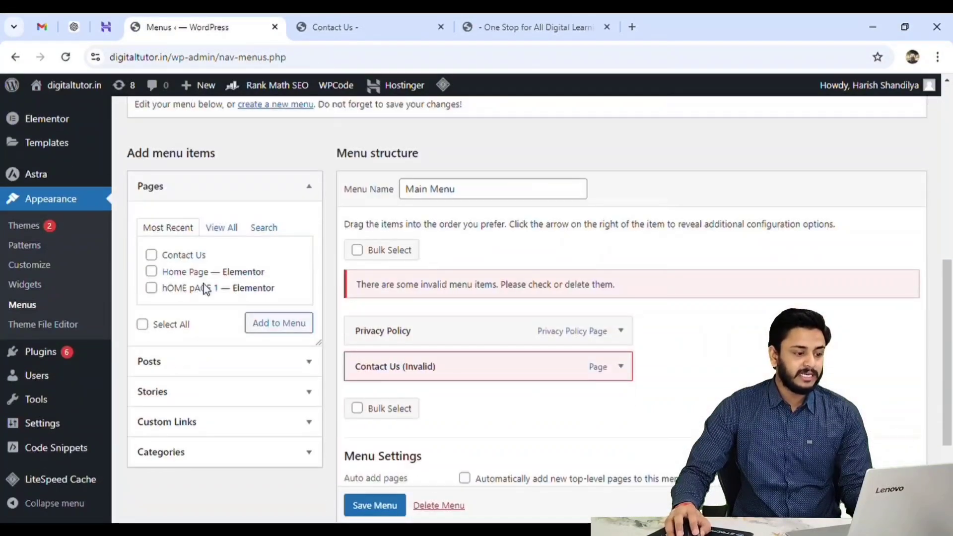
Remove the invalid Contact Us item from the Main Menu structure.
left_click(620, 370)
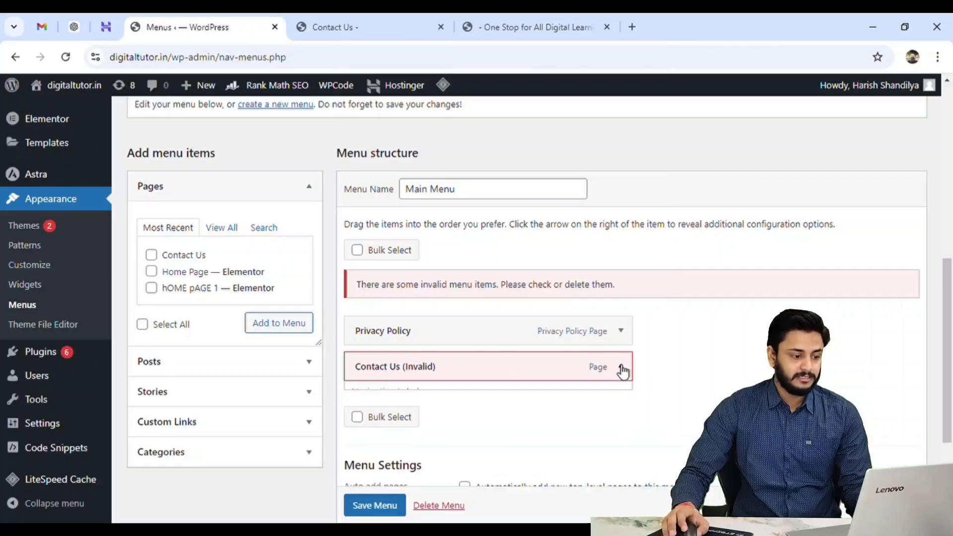
scroll(462, 389, "down", 4)
left_click(368, 324)
scroll(497, 356, "up", 6)
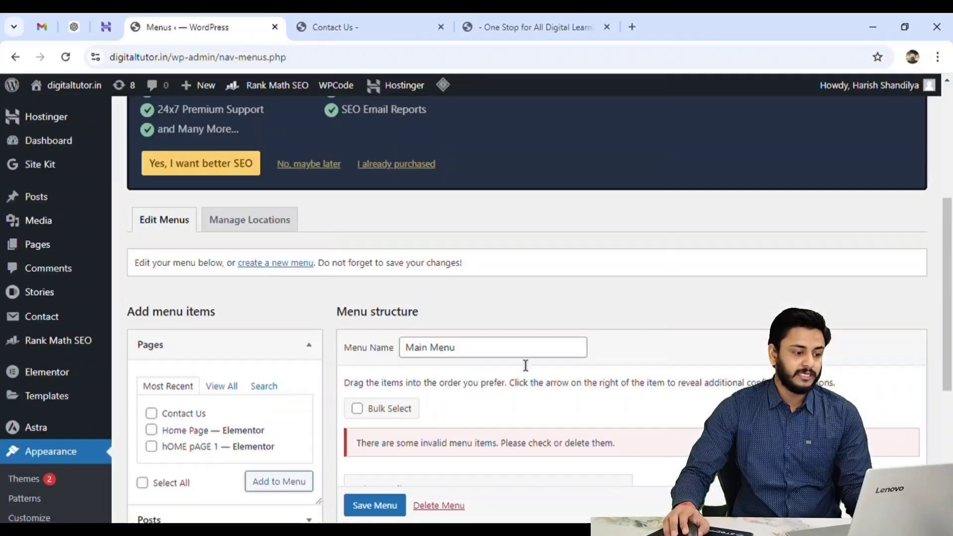
scroll(400, 405, "down", 3)
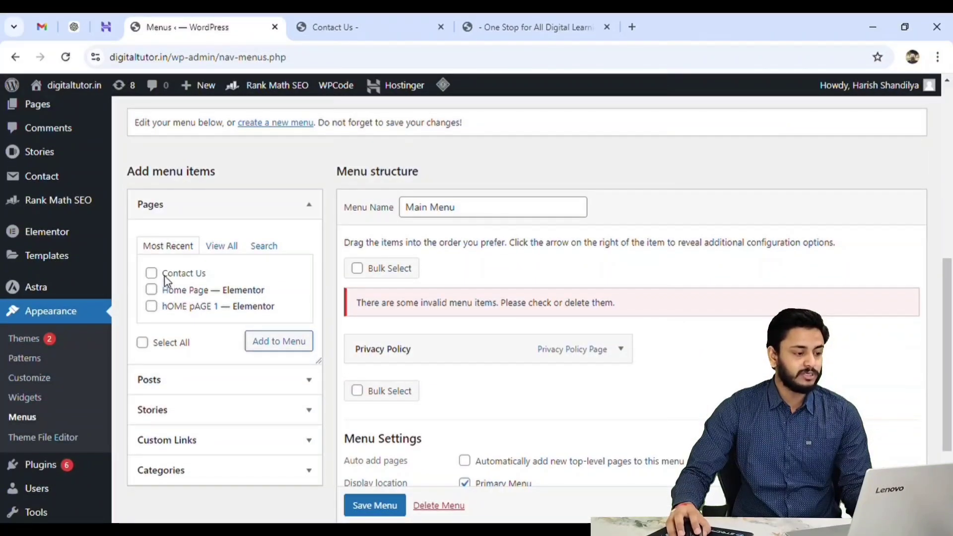
Add the Contact Us page from the full pages list to the Main Menu and save the menu.
left_click(221, 247)
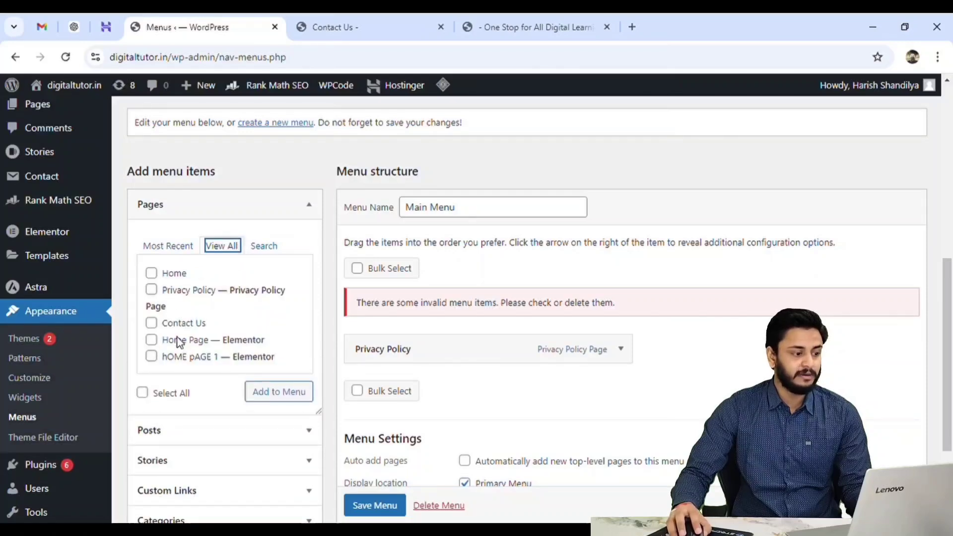
left_click(151, 323)
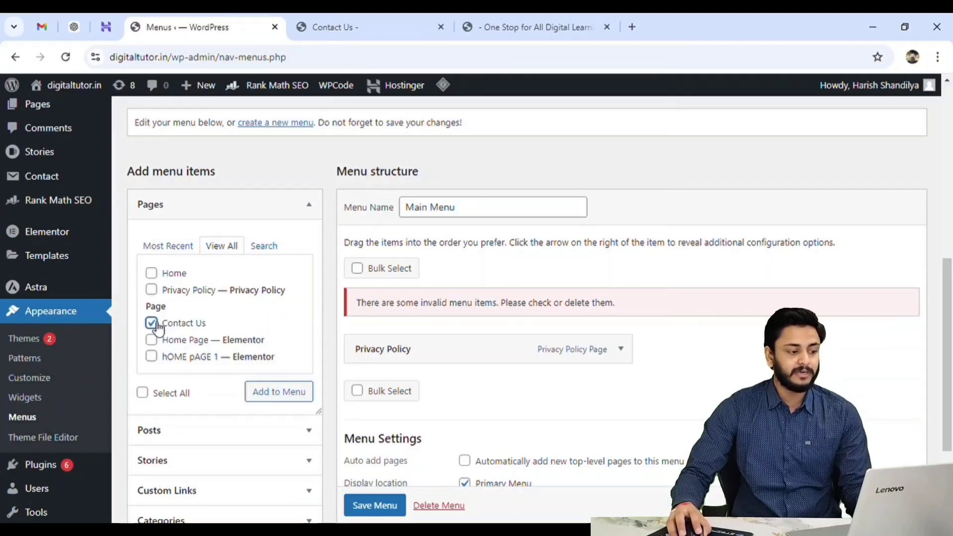
left_click(277, 392)
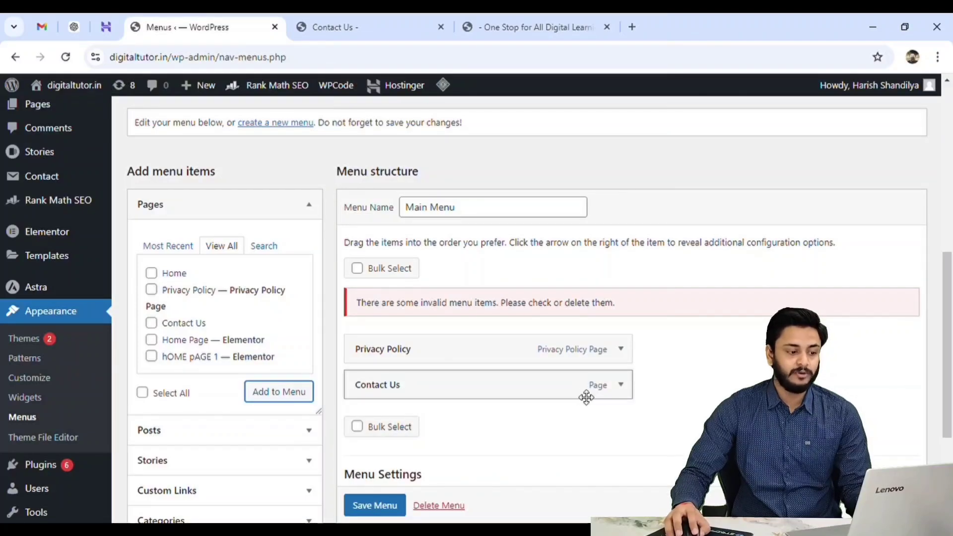
left_click(386, 509)
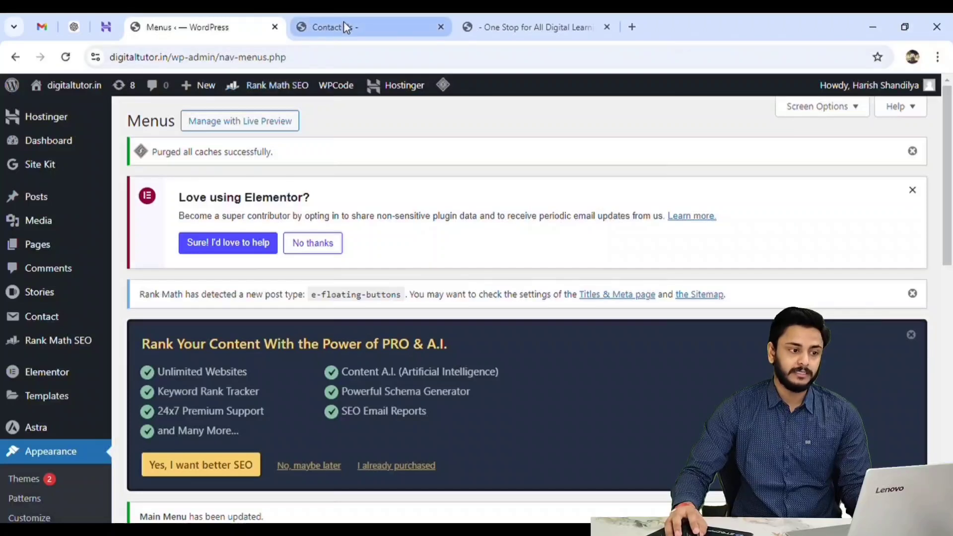
Reload the site, open Contact Us from the header menu and review the form on the live page.
left_click(441, 27)
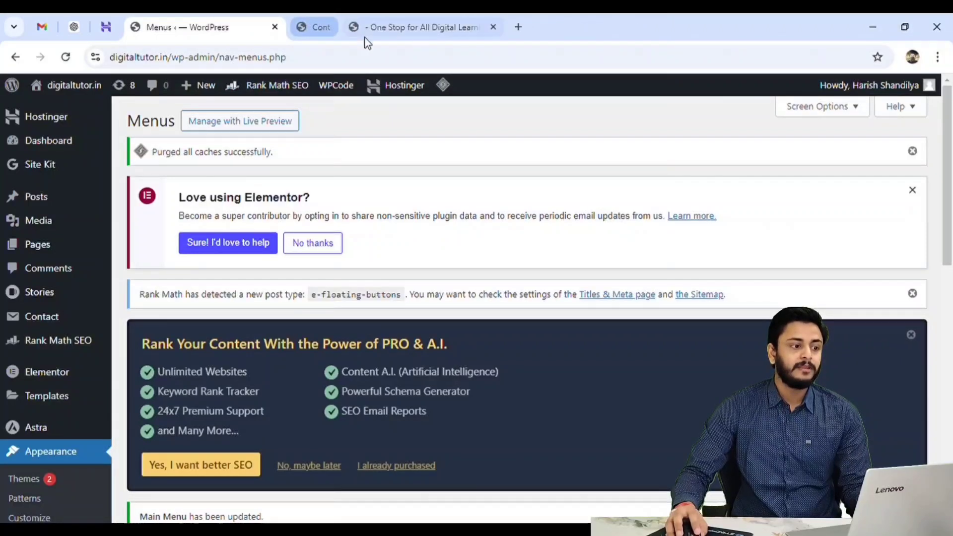
left_click(365, 27)
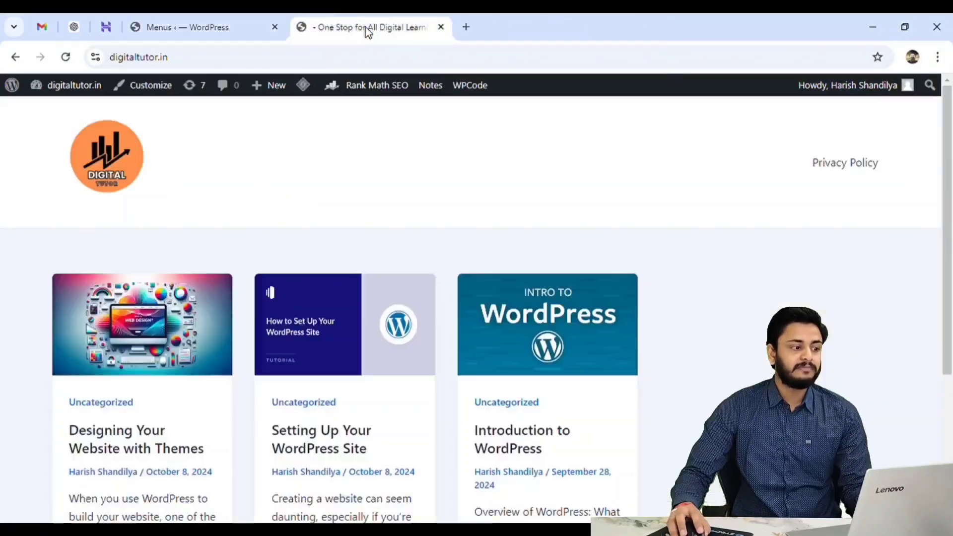
left_click(66, 56)
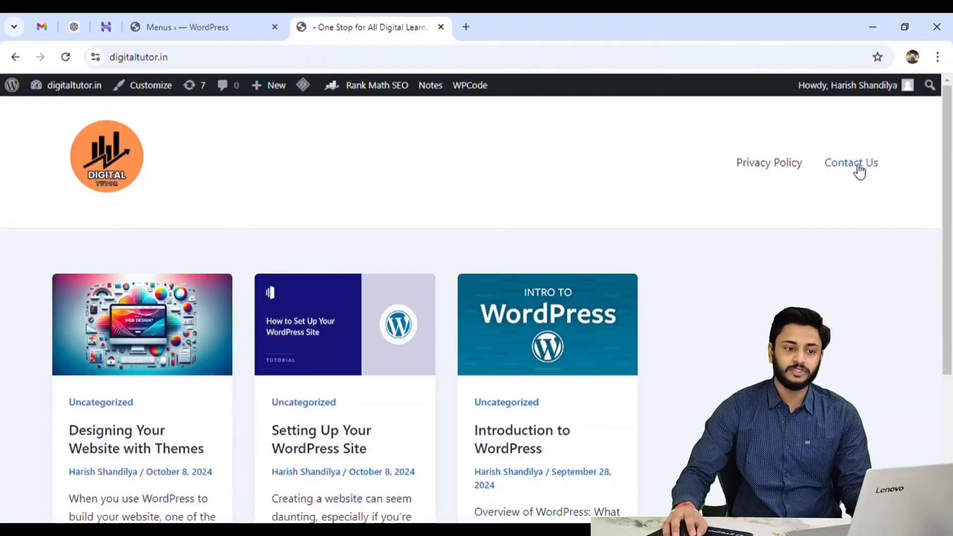
left_click(863, 168)
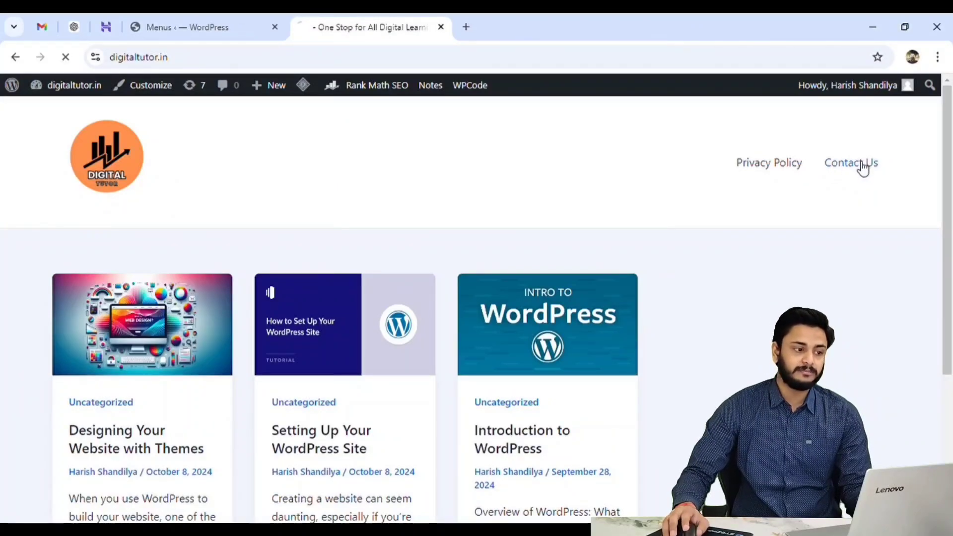
scroll(526, 164, "down", 4)
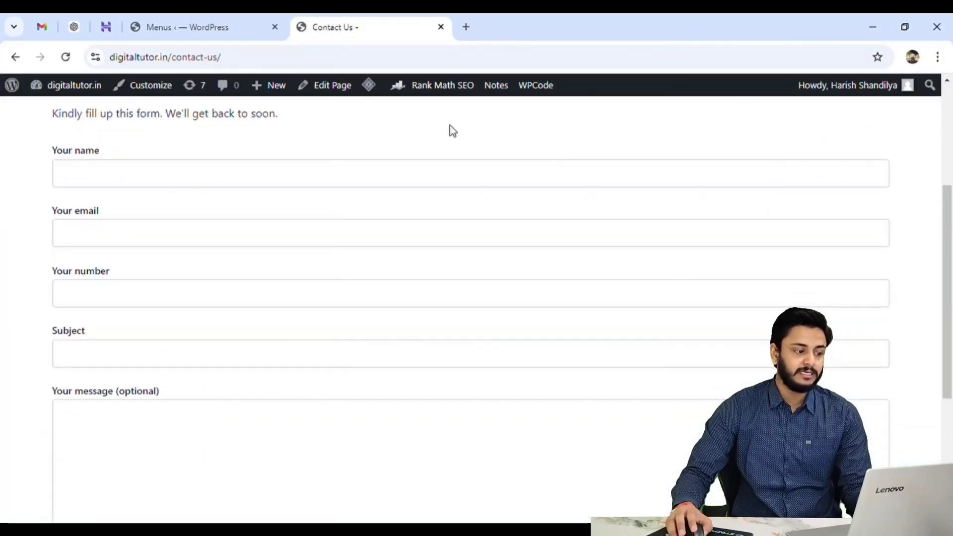
scroll(423, 437, "down", 3)
scroll(423, 437, "up", 5)
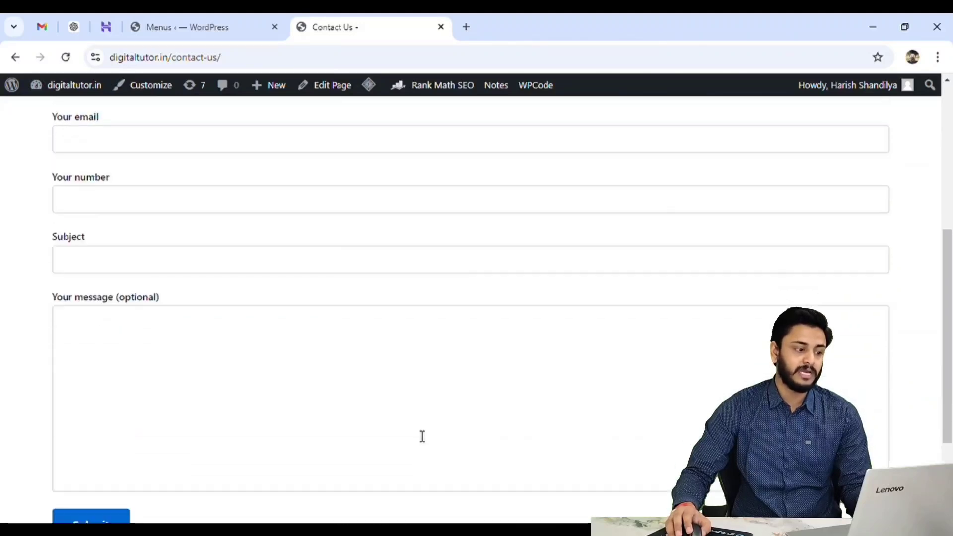